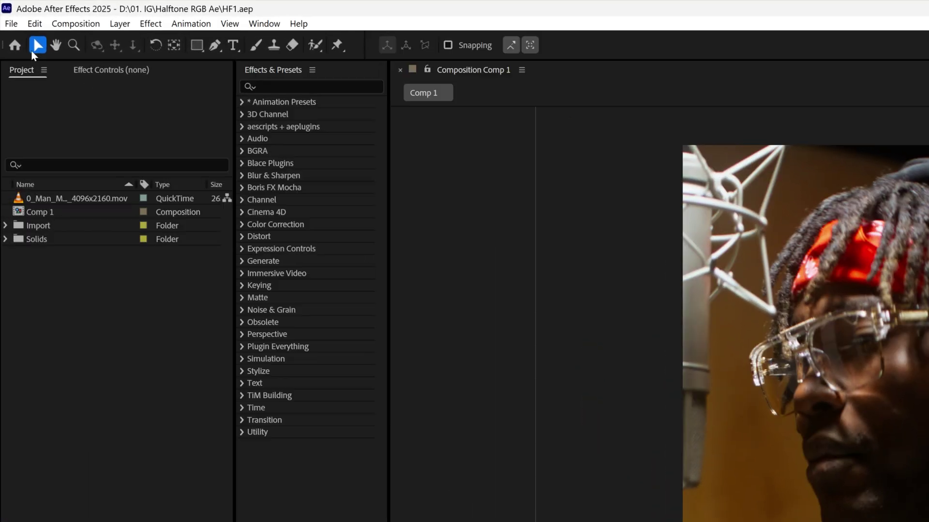
Queue Comp 1 for rendering a second time, accepting Best Settings render settings
left_click(6, 13)
mouse_move(95, 258)
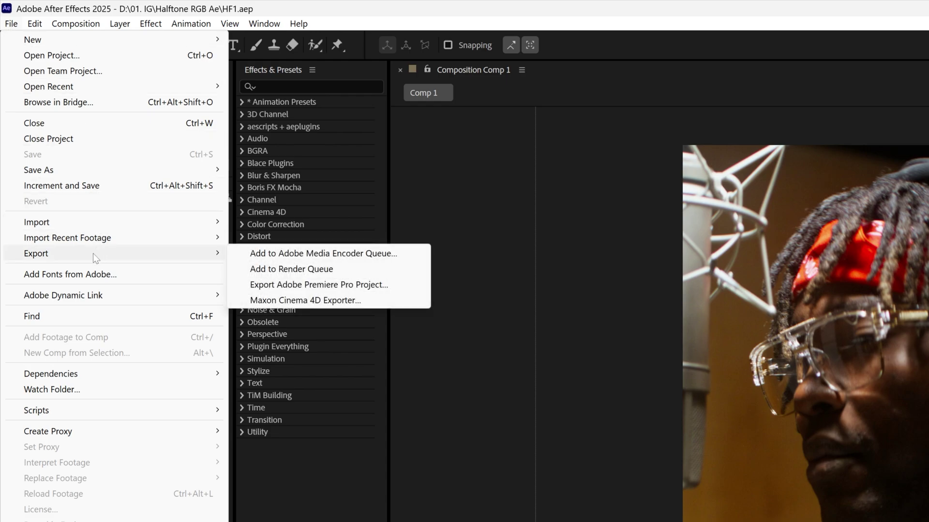
left_click(283, 271)
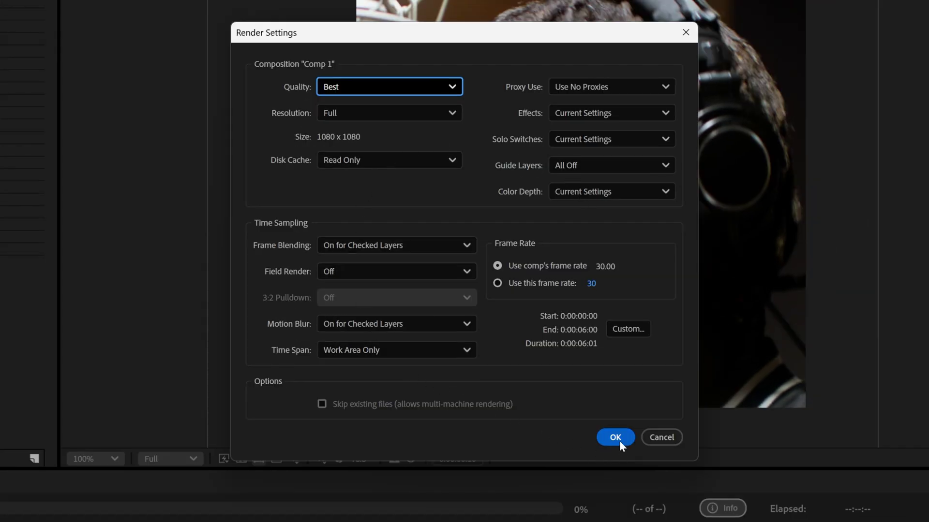
left_click(618, 438)
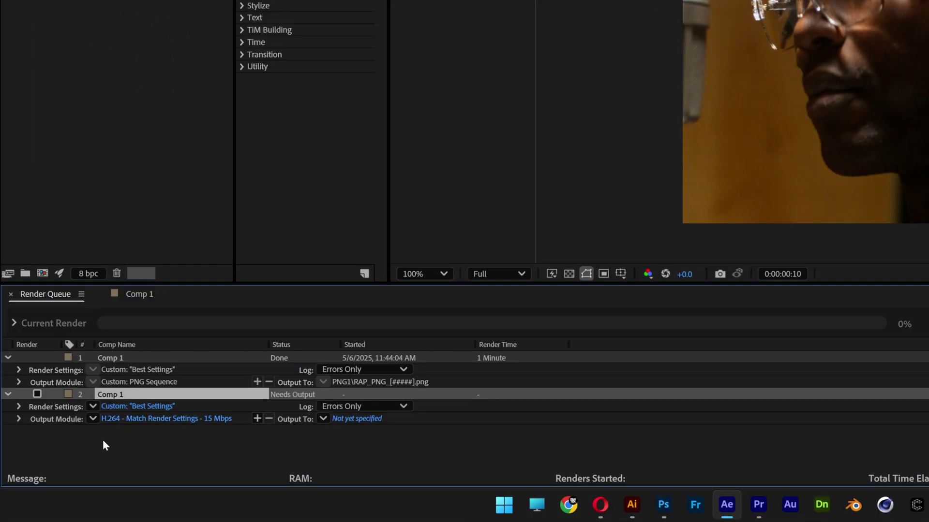
Change the second Comp 1 item's output module format from H.264 to PNG Sequence
left_click(143, 420)
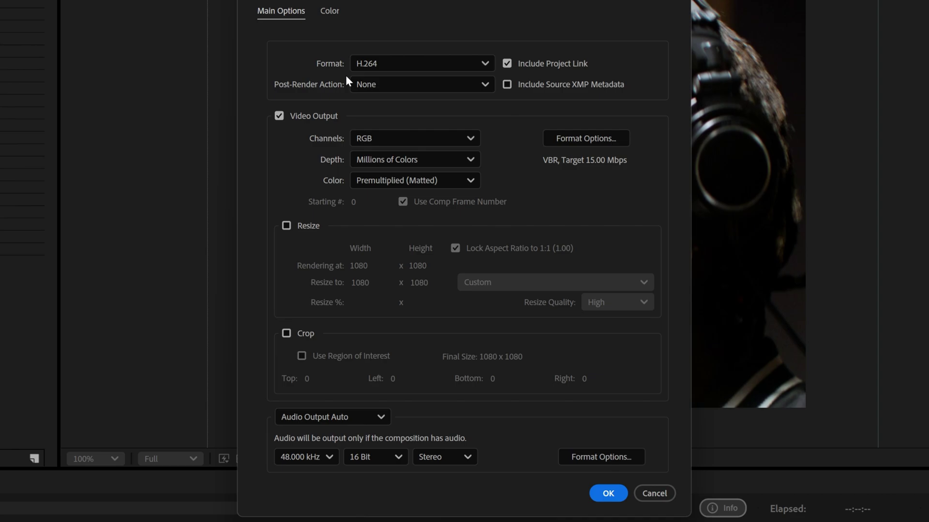
left_click(379, 64)
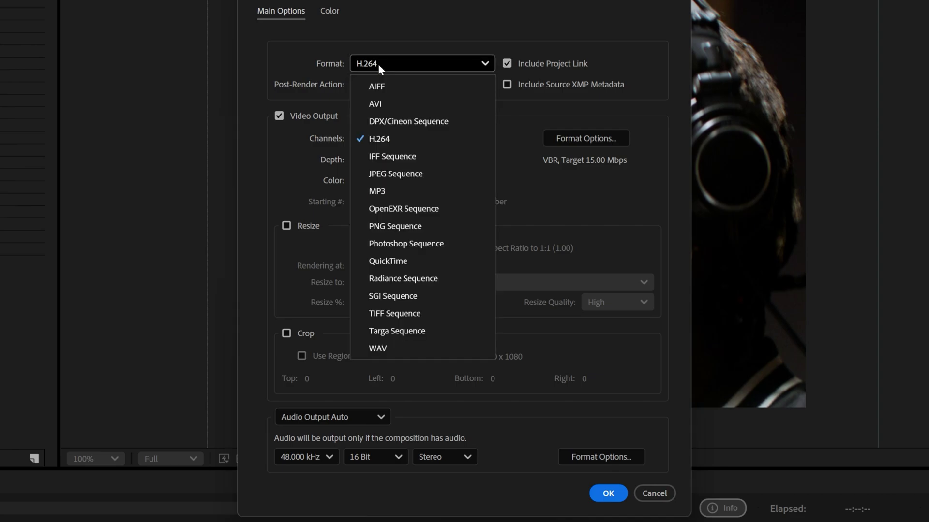
left_click(384, 231)
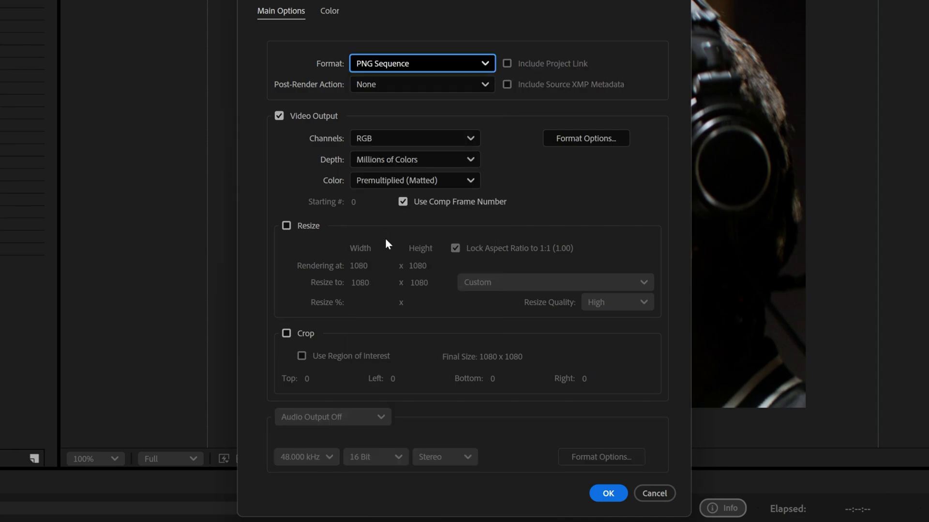
Confirm PNG Sequence output and save the frames as PNG_TEST in a subfolder named PNG
left_click(601, 494)
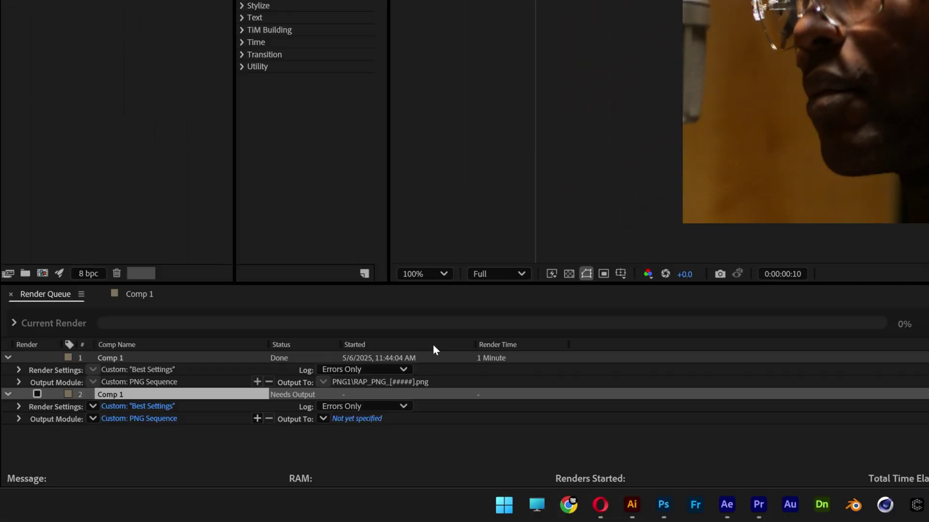
left_click(356, 419)
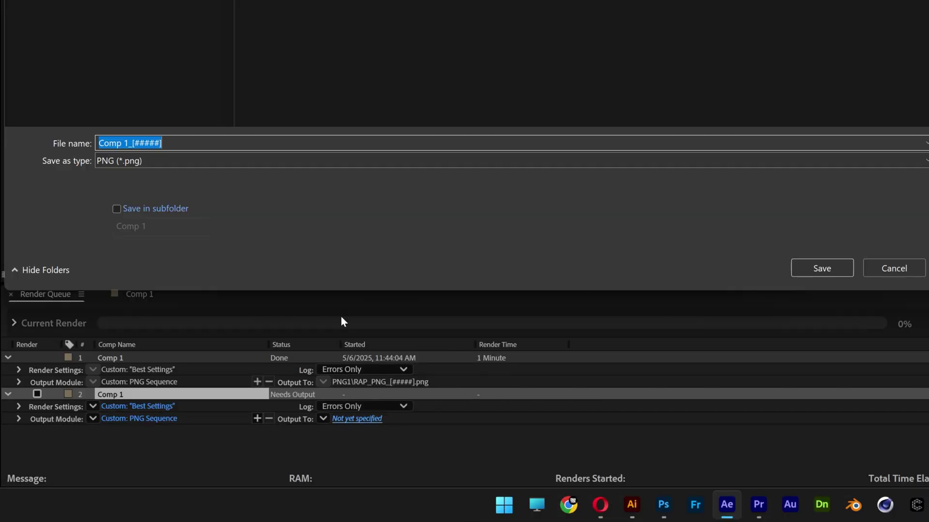
type("PNG_TEST")
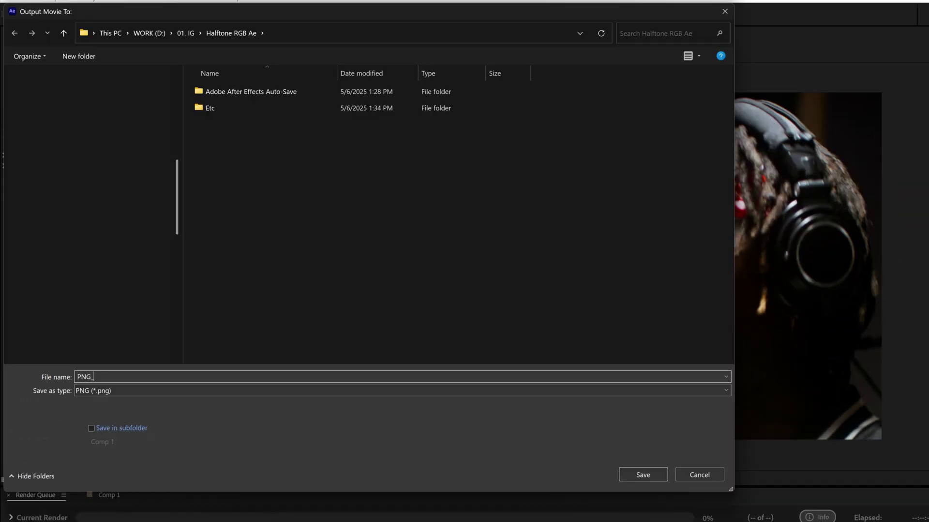
left_click(91, 429)
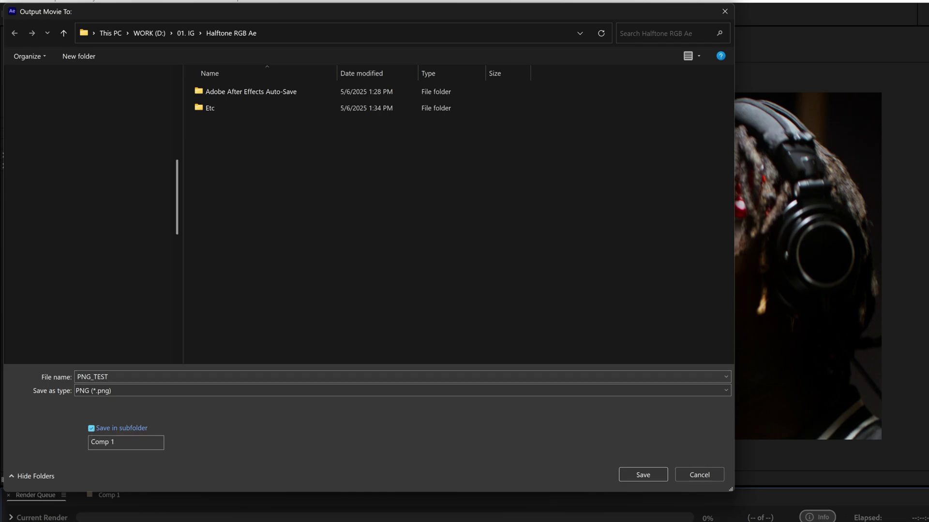
key("Tab")
type("PNG")
left_click(646, 475)
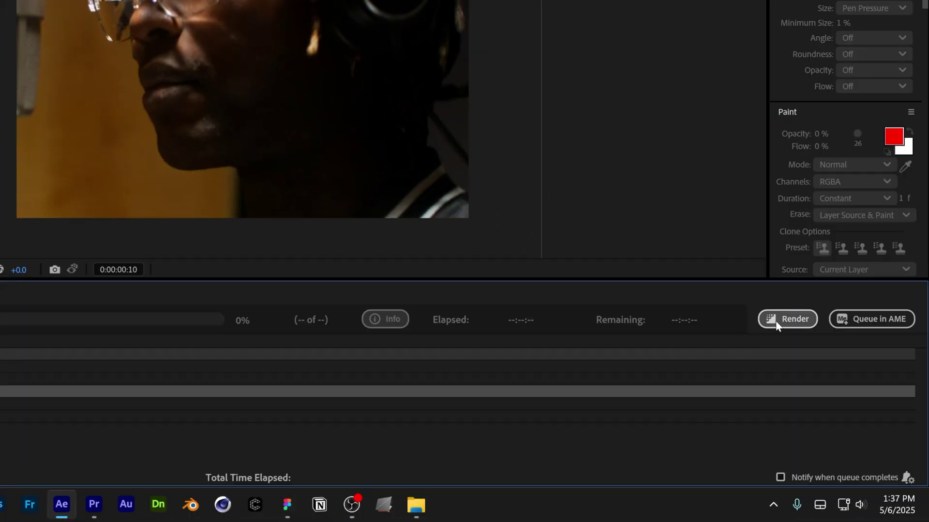
Render the PNG sequence, open PNG_TEST_00000 in Photoshop and confirm it is 1080 × 1080 px
left_click(776, 319)
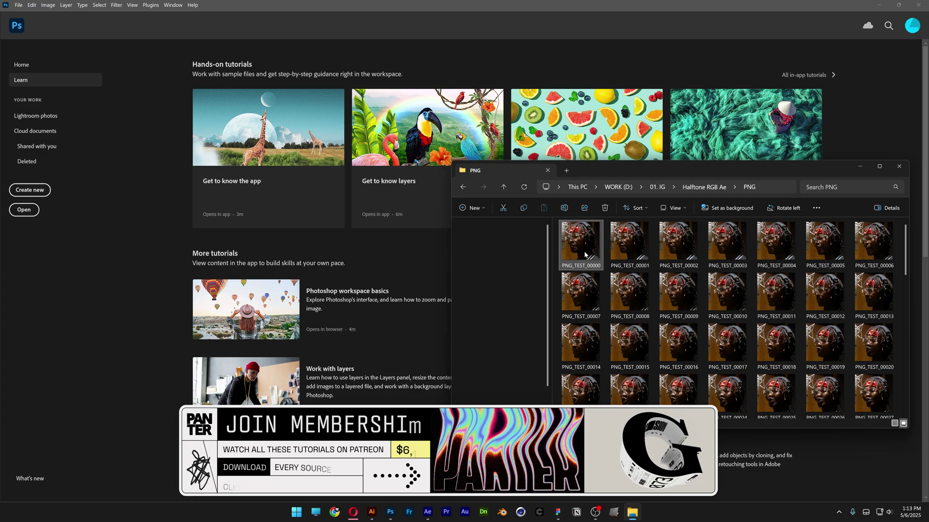
left_click_drag(588, 248, 390, 259)
key("ctrl+alt+i")
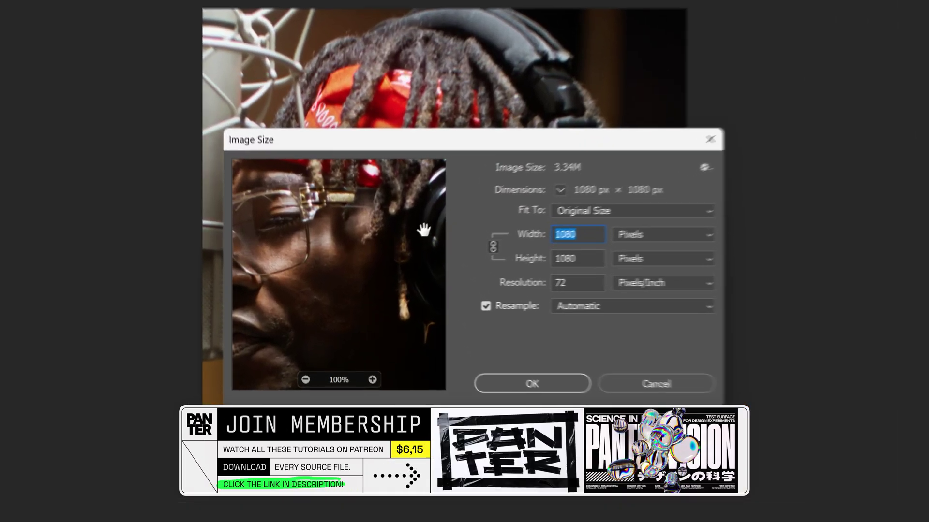
key("Return")
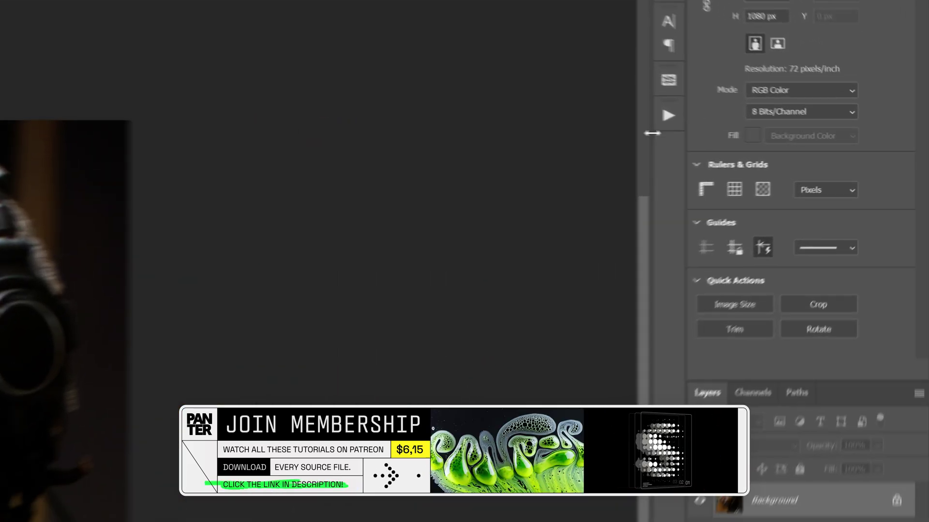
Show the Actions panel and start a new action in Default Actions
left_click(669, 116)
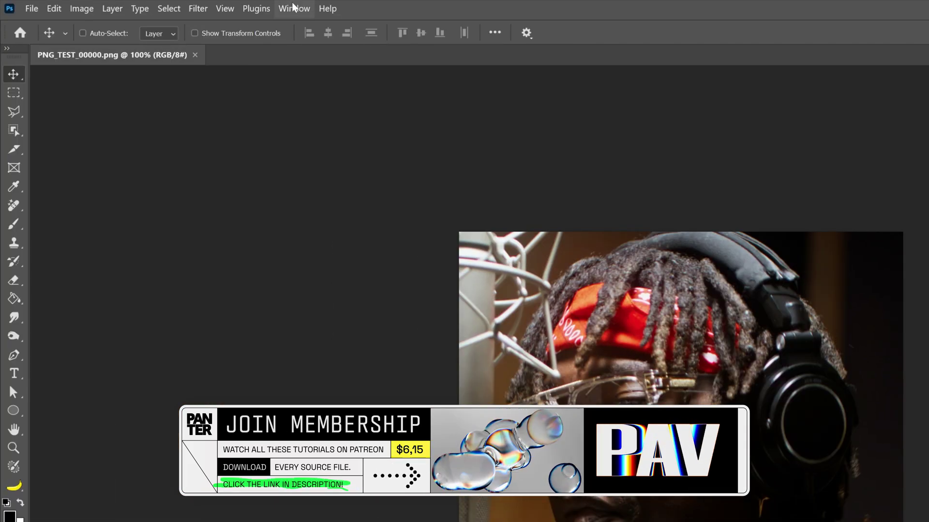
left_click(293, 8)
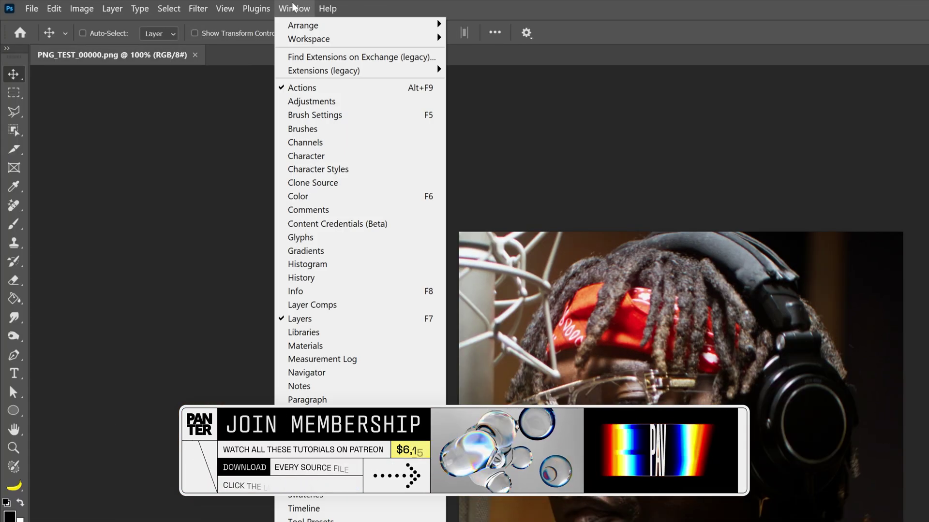
left_click(334, 89)
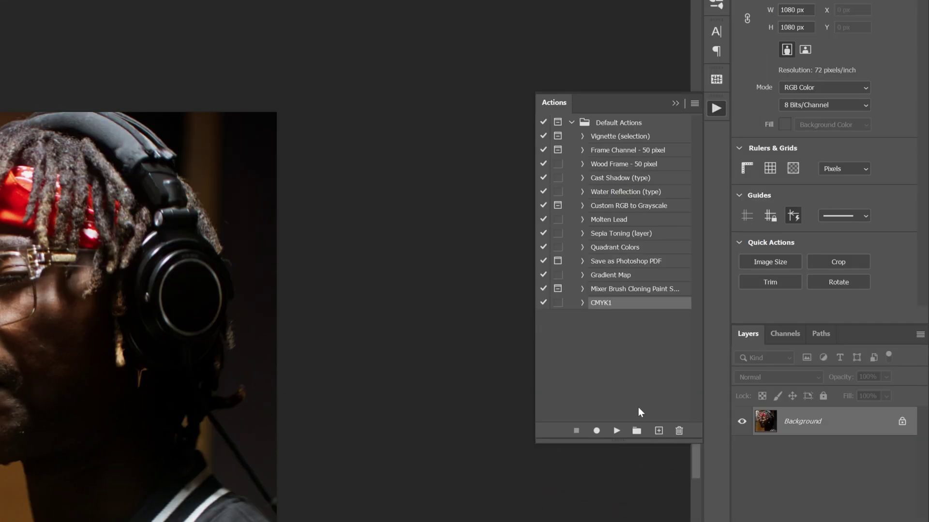
left_click(659, 432)
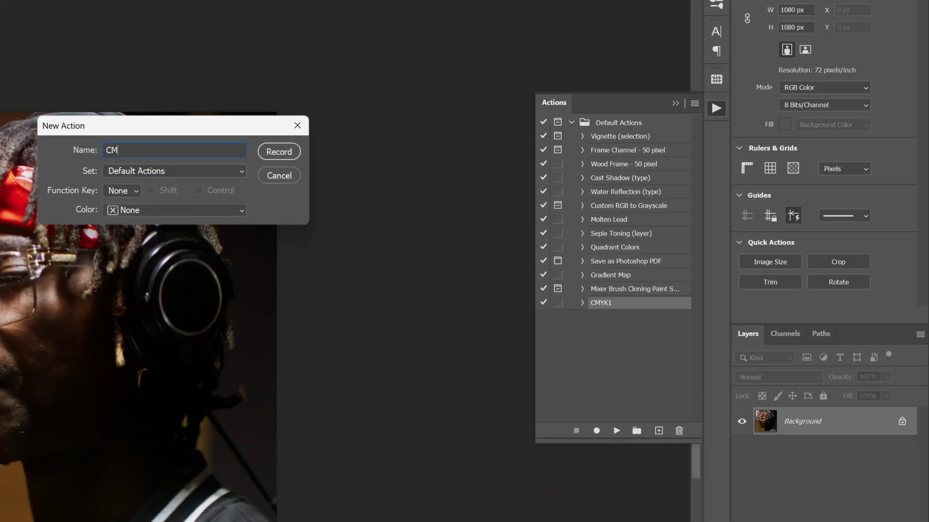
Name the action CMYK2, start recording, and apply Color Halftone with 9 px max radius
type("CMYK2")
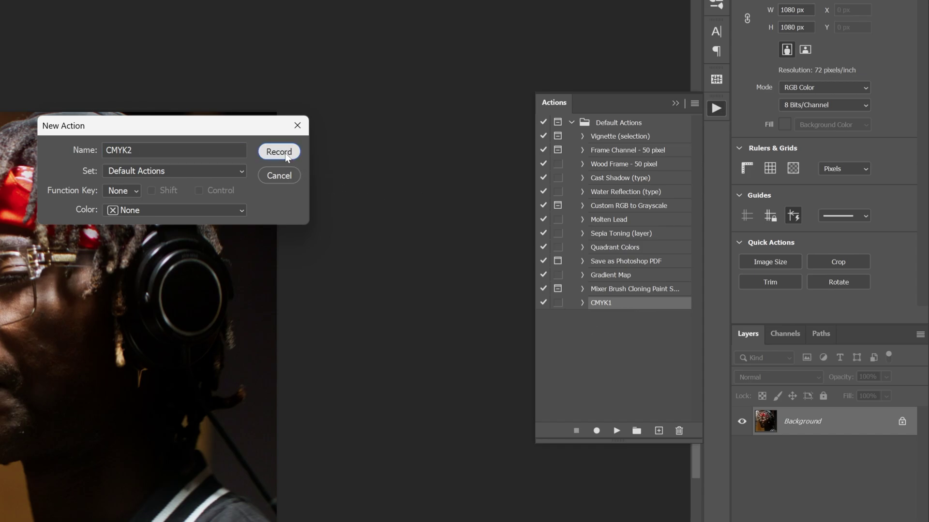
left_click(286, 152)
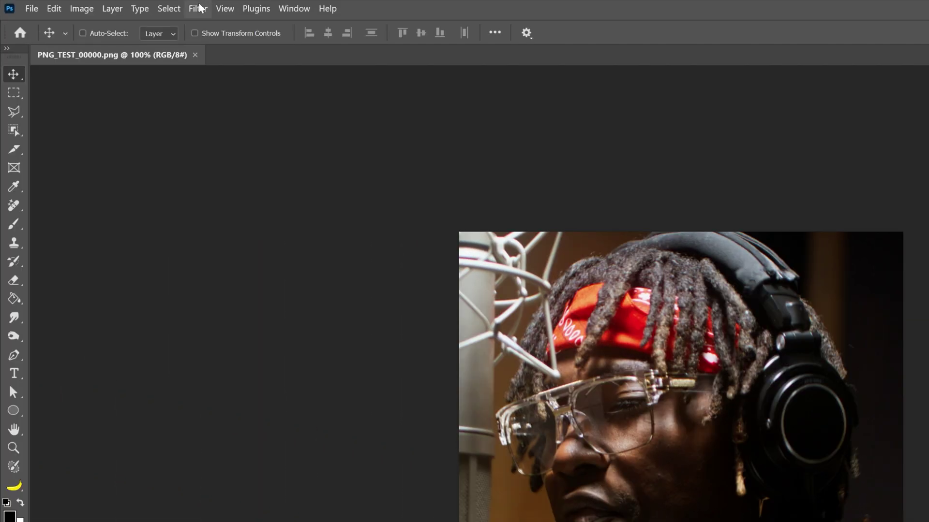
left_click(198, 8)
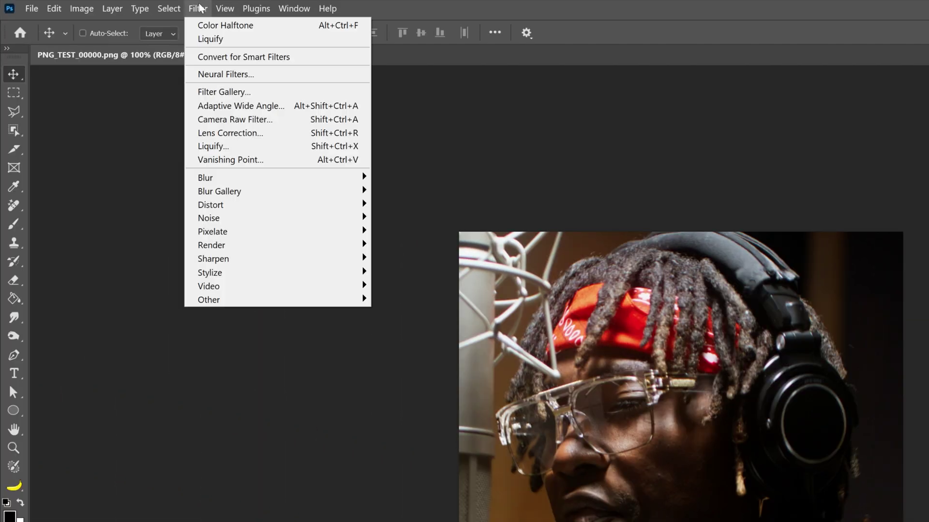
mouse_move(269, 233)
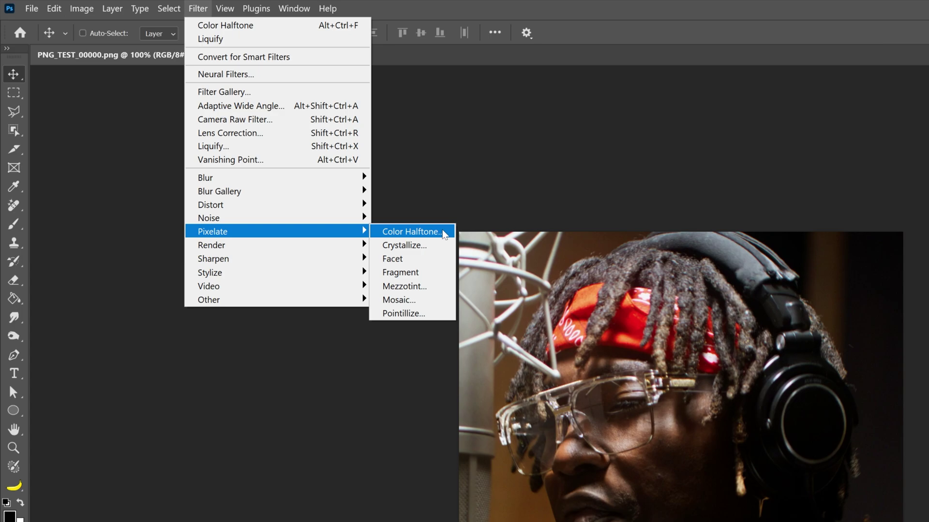
left_click(444, 233)
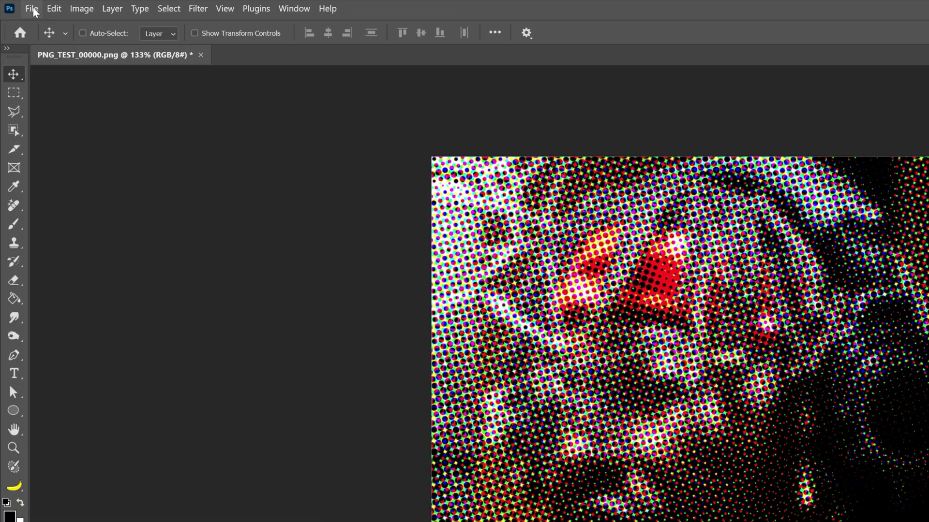
left_click(18, 5)
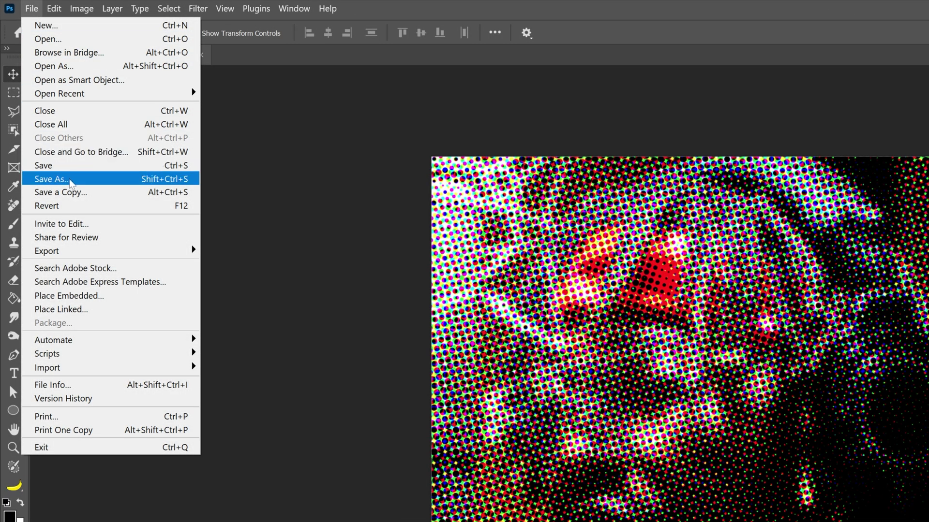
Save the frame as PNG into a newly created HALFTONED folder under Halftone RGB Ae
left_click(70, 183)
left_click(298, 40)
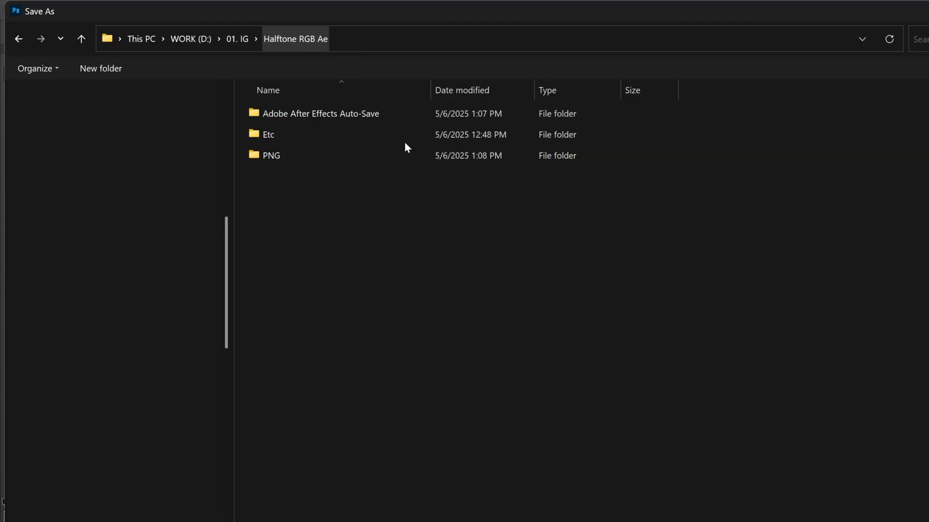
right_click(428, 243)
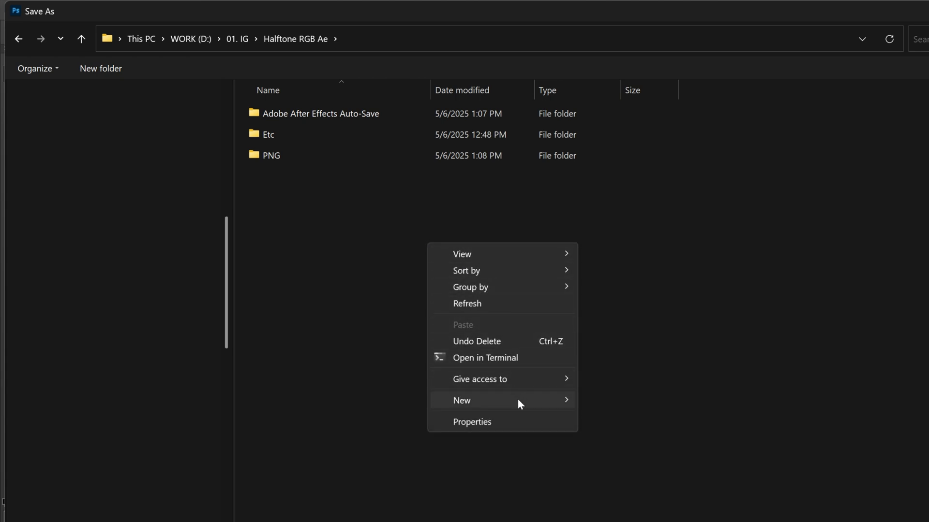
mouse_move(518, 400)
left_click(605, 397)
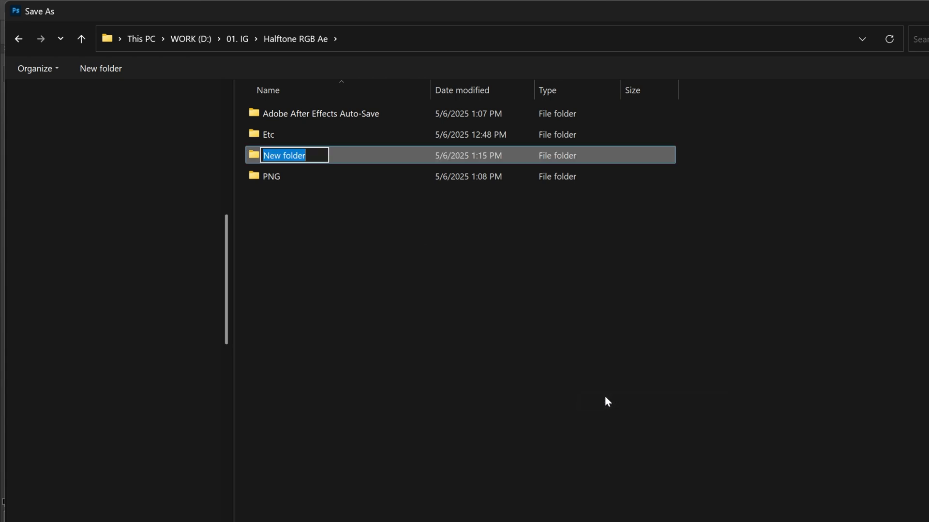
type("HALFTONED")
key("Return")
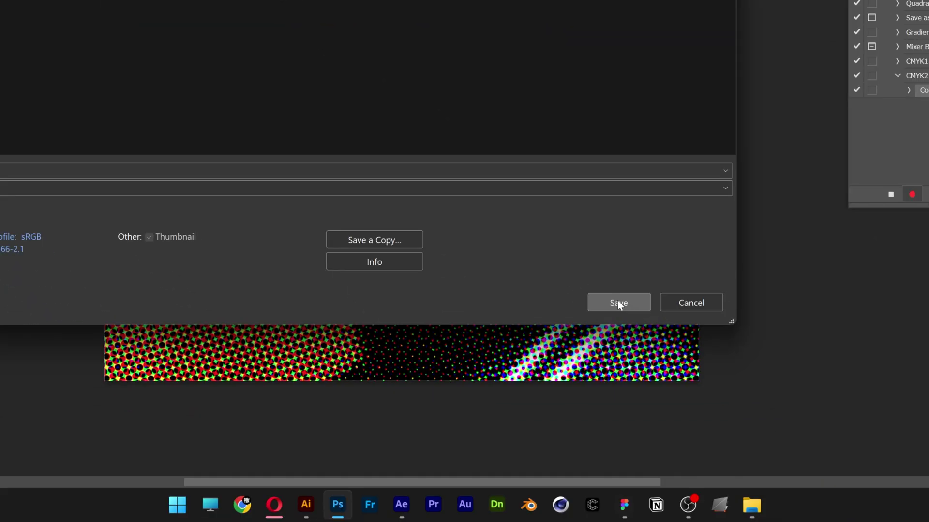
left_click(617, 301)
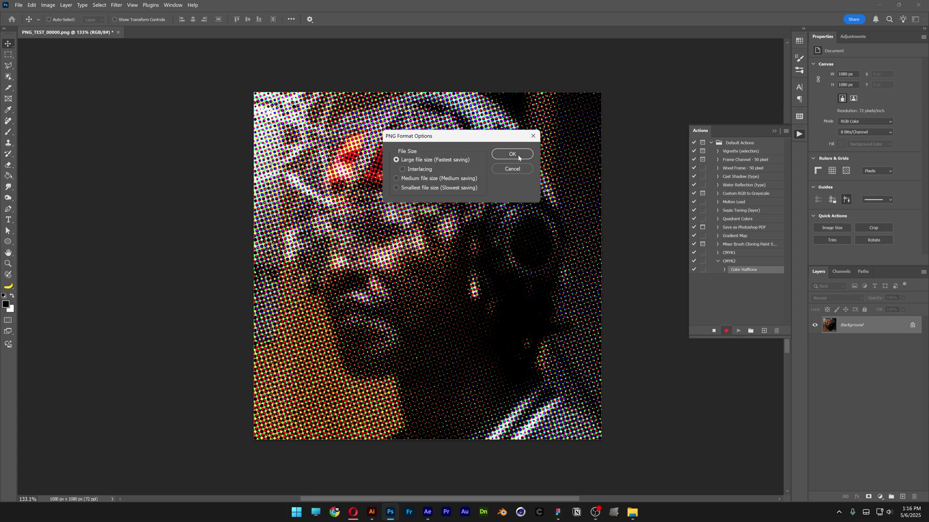
left_click(517, 155)
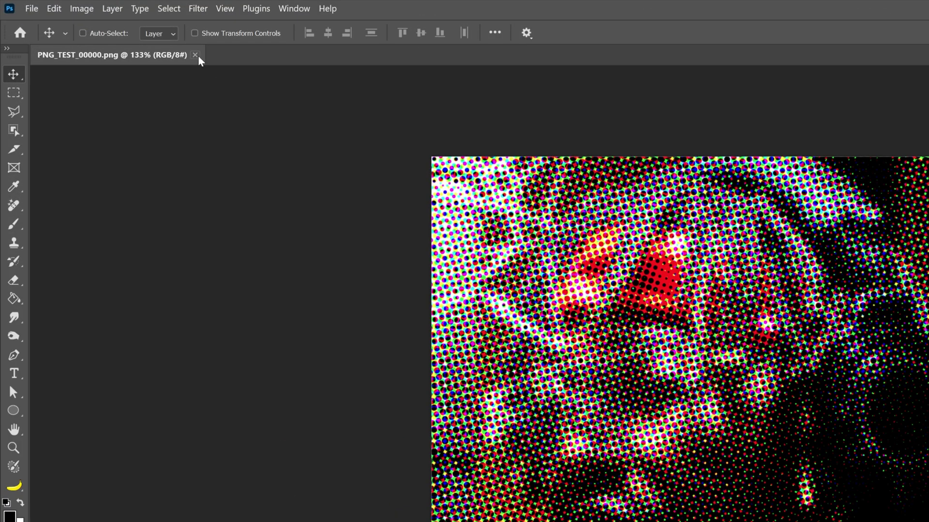
Close the PNG_TEST_00000 document and collapse the Actions panel
left_click(196, 55)
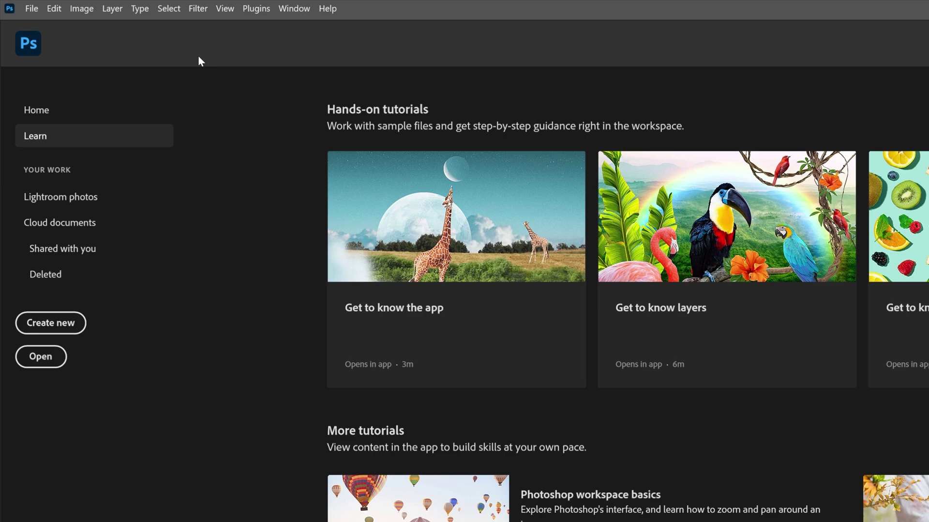
left_click(293, 8)
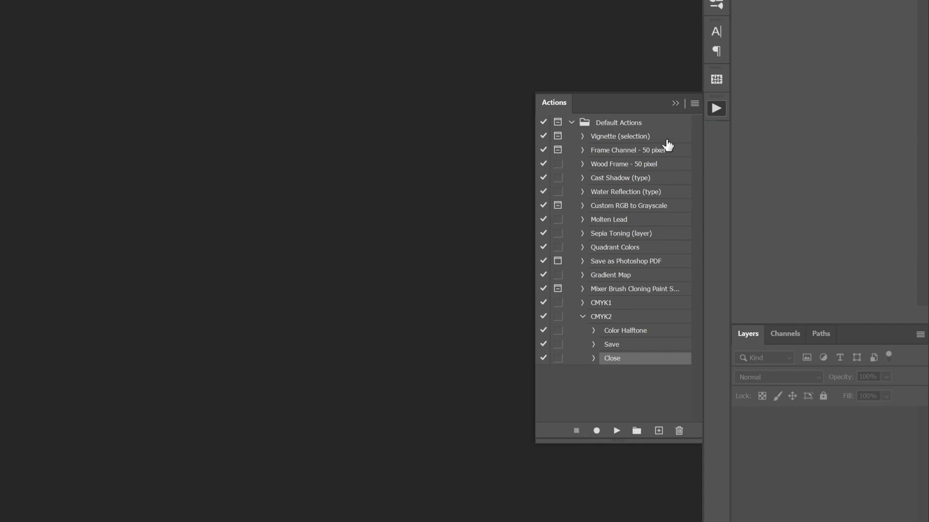
left_click(678, 102)
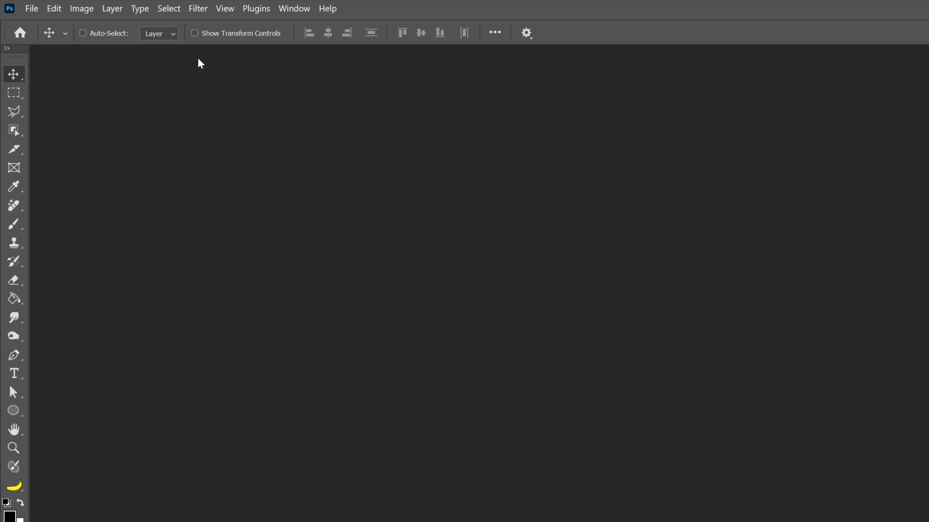
Set up a Batch run playing CMYK2 on the PNG folder as the source
left_click(30, 12)
mouse_move(139, 342)
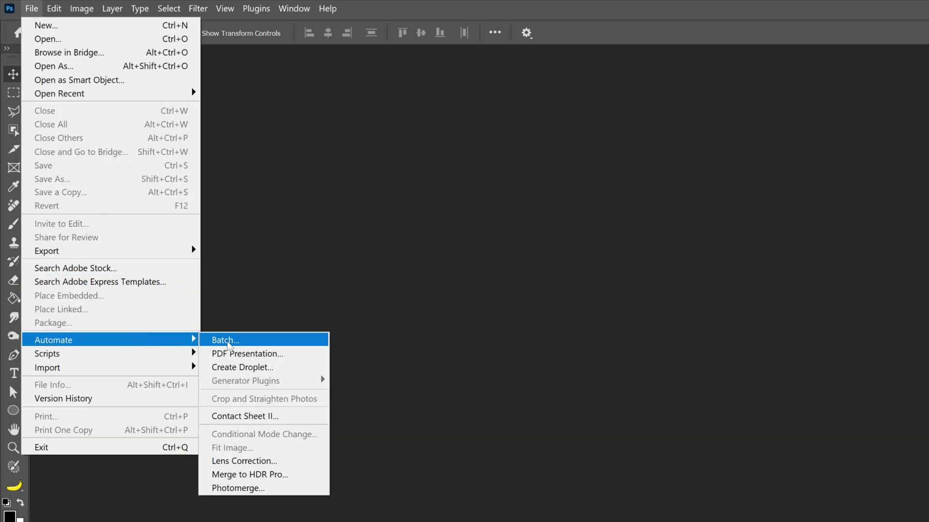
left_click(227, 345)
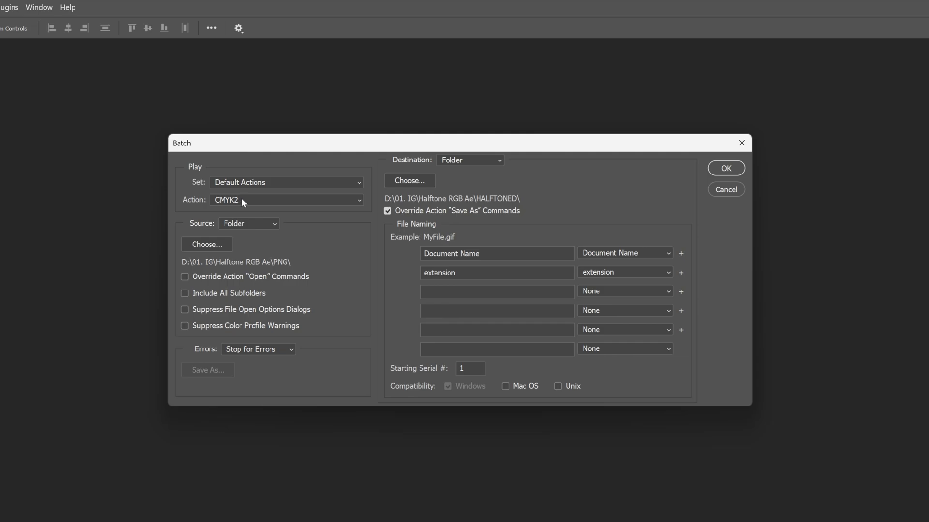
left_click(242, 198)
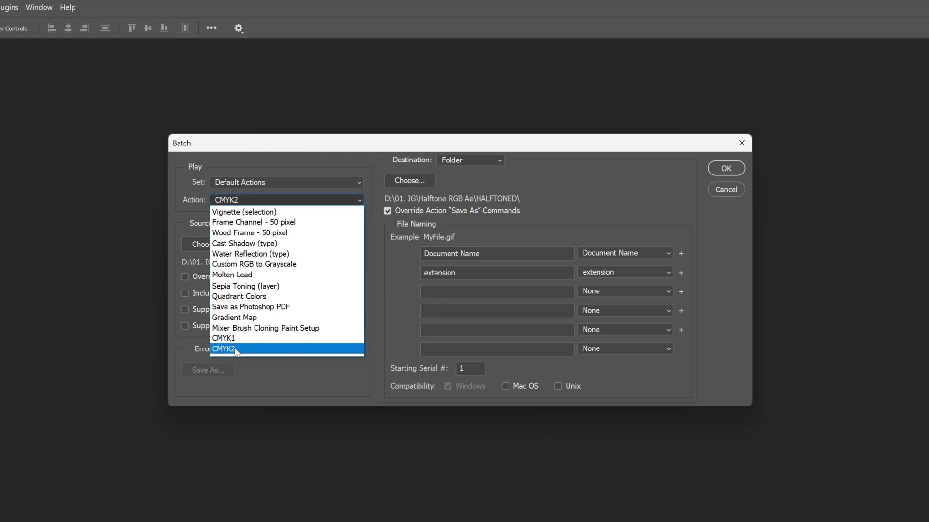
left_click(236, 349)
left_click(244, 222)
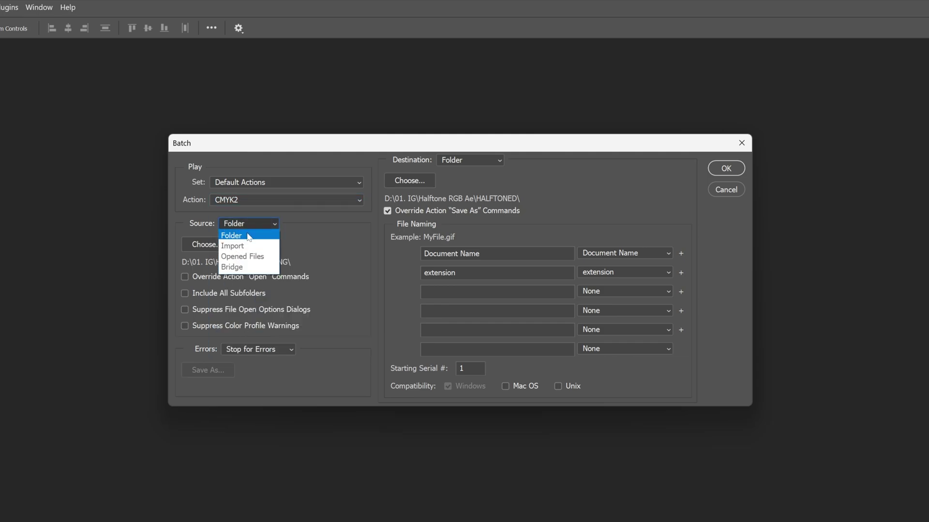
left_click(247, 234)
left_click(217, 245)
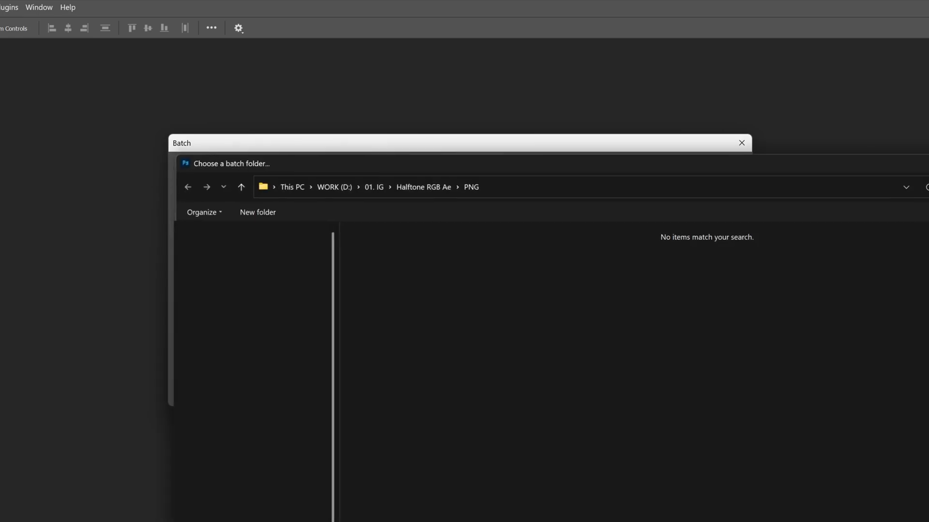
left_click(419, 191)
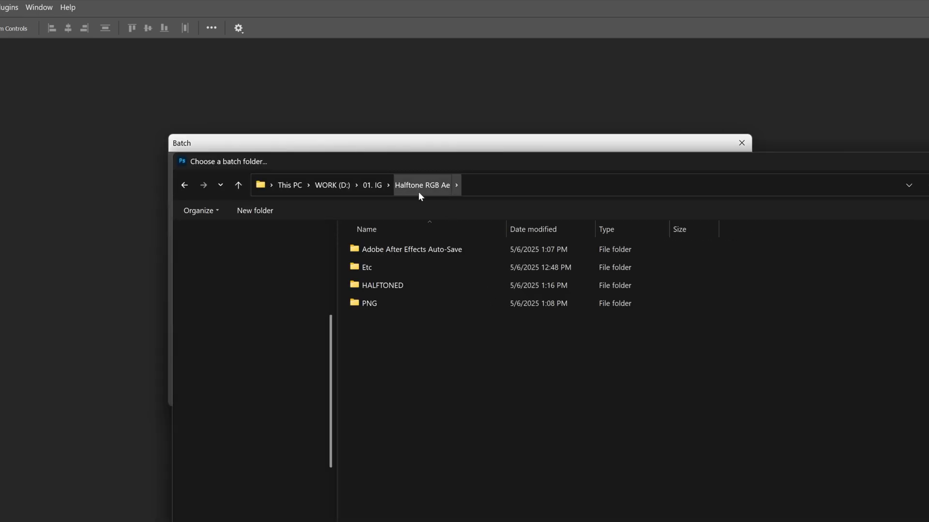
left_click(377, 300)
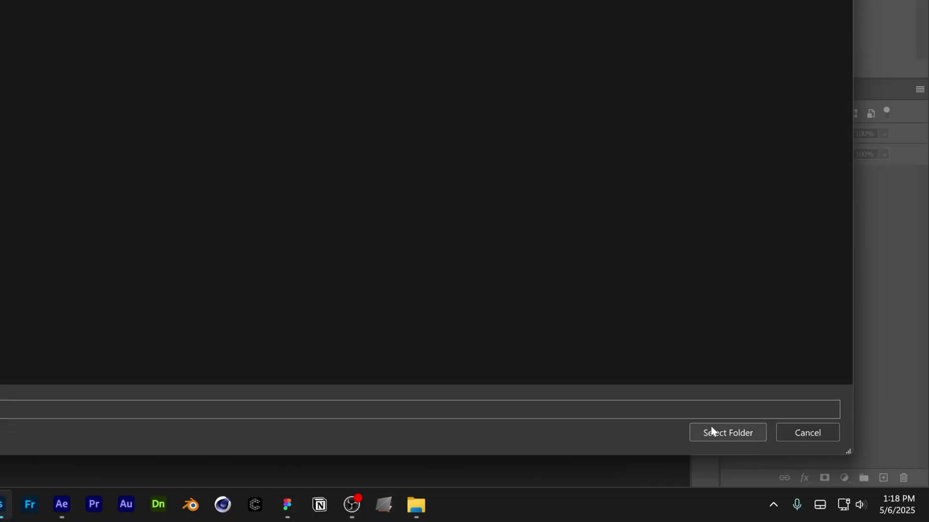
left_click(718, 432)
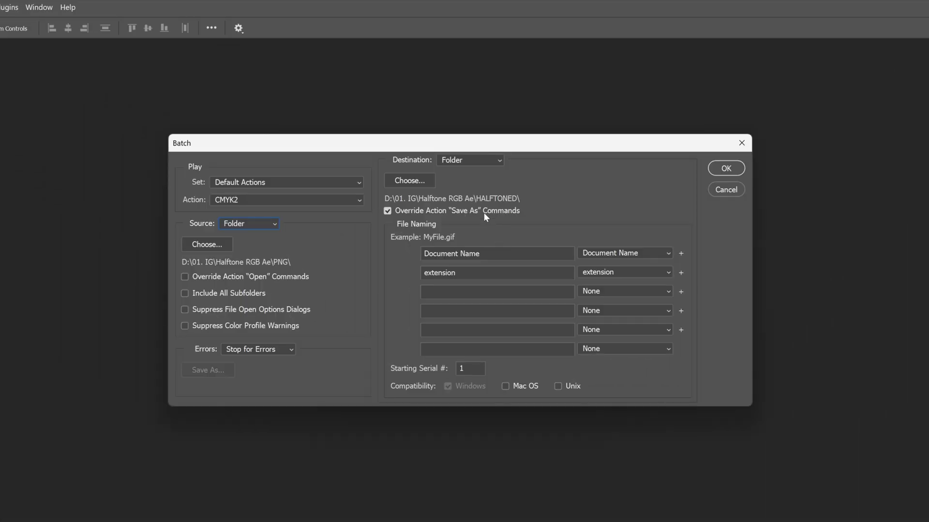
Set the batch destination to the HALFTONED folder in Halftone RGB Ae
left_click(462, 162)
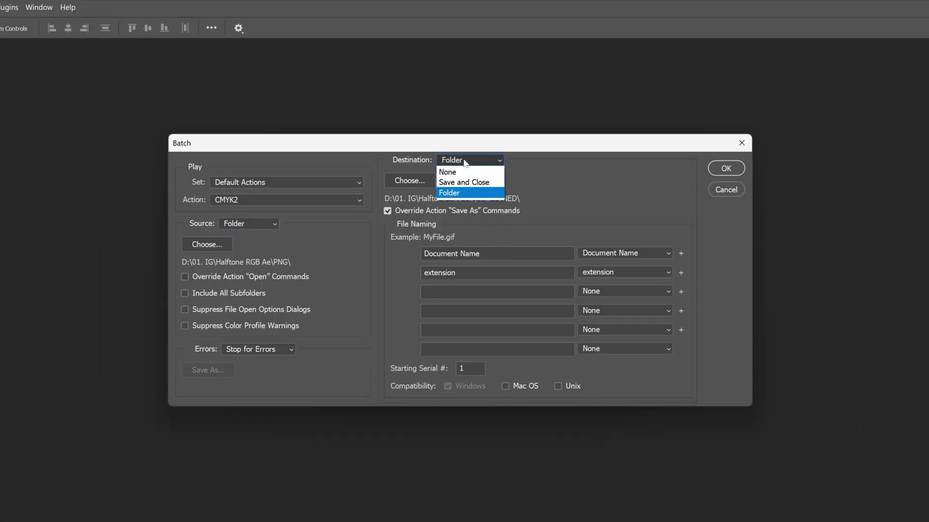
left_click(457, 194)
left_click(420, 182)
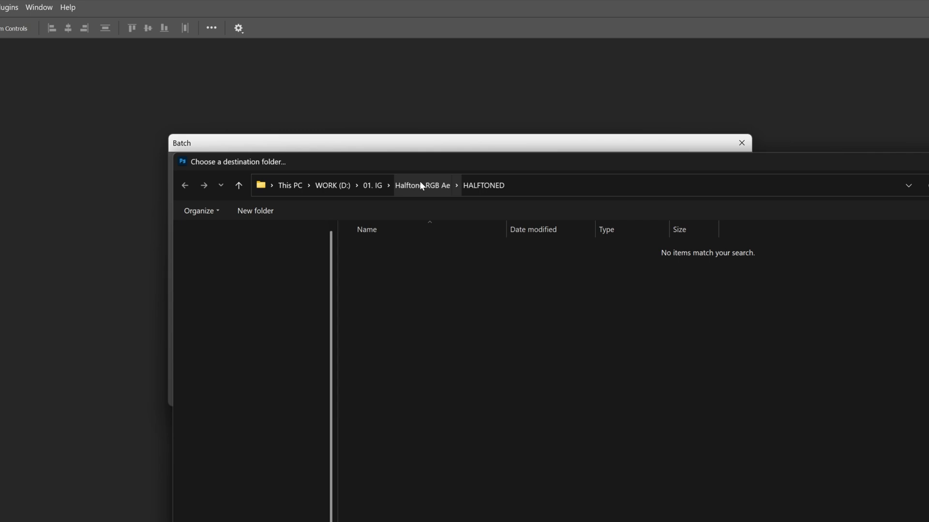
left_click(428, 181)
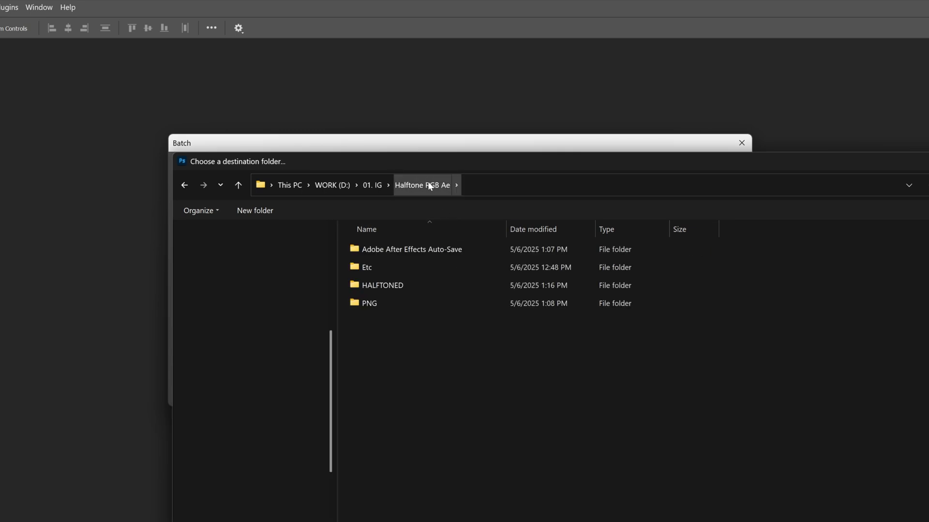
left_click(390, 286)
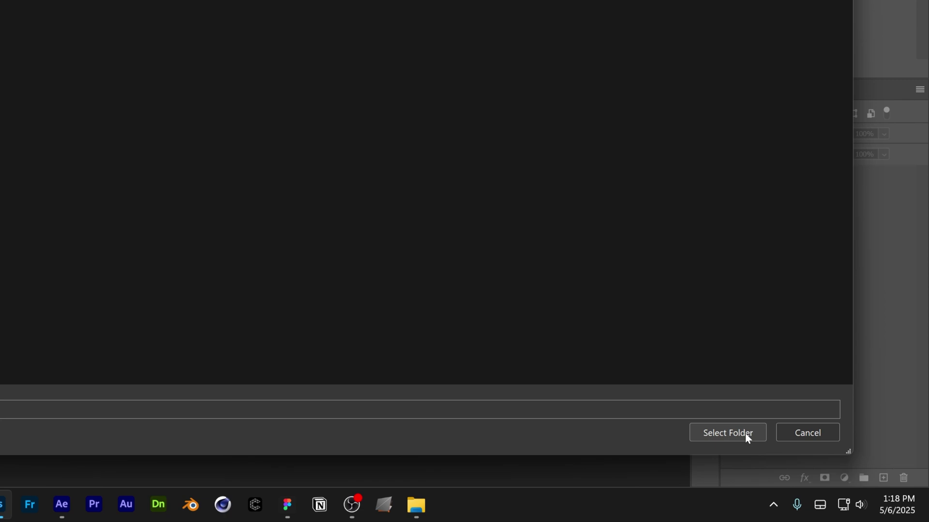
left_click(745, 435)
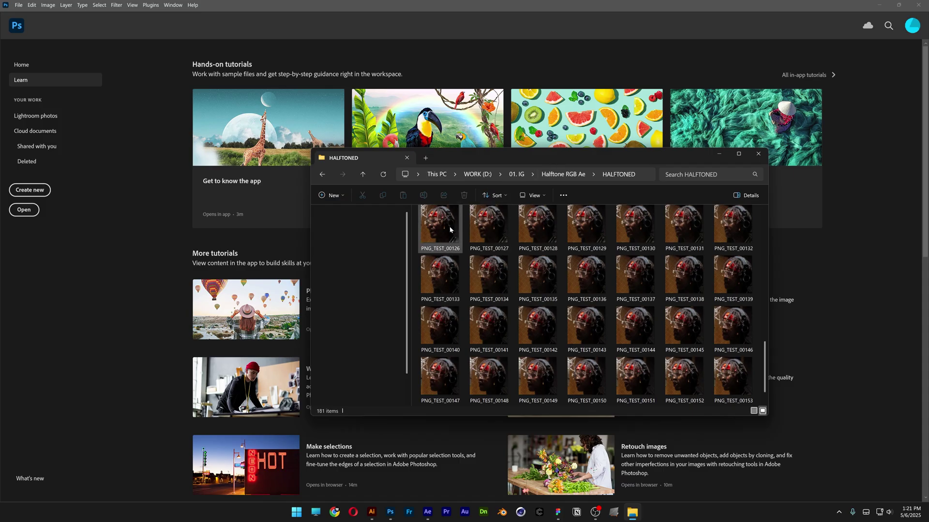
Preview the halftoned PNG_TEST frames in Photos, scrolling through several, then close it
double_click(450, 230)
scroll(518, 232, "down", 20)
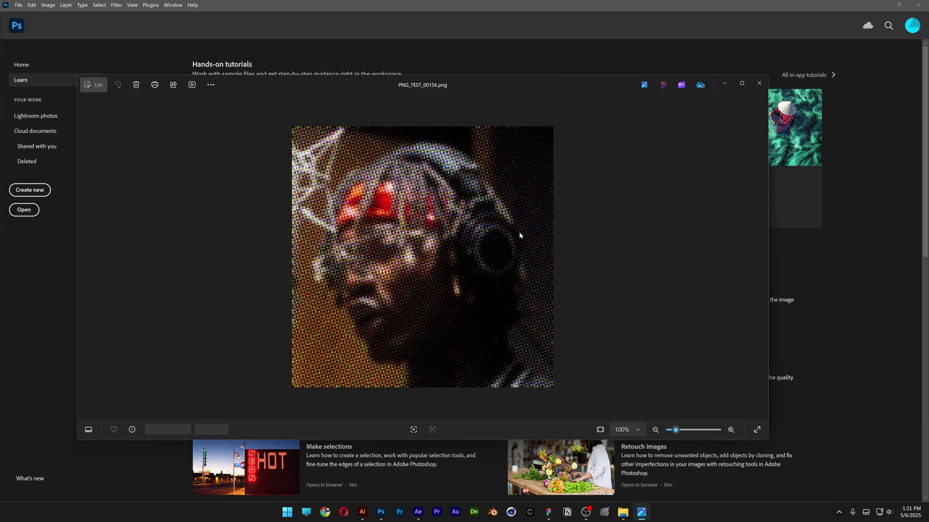
scroll(519, 231, "down", 8)
key("alt+F4")
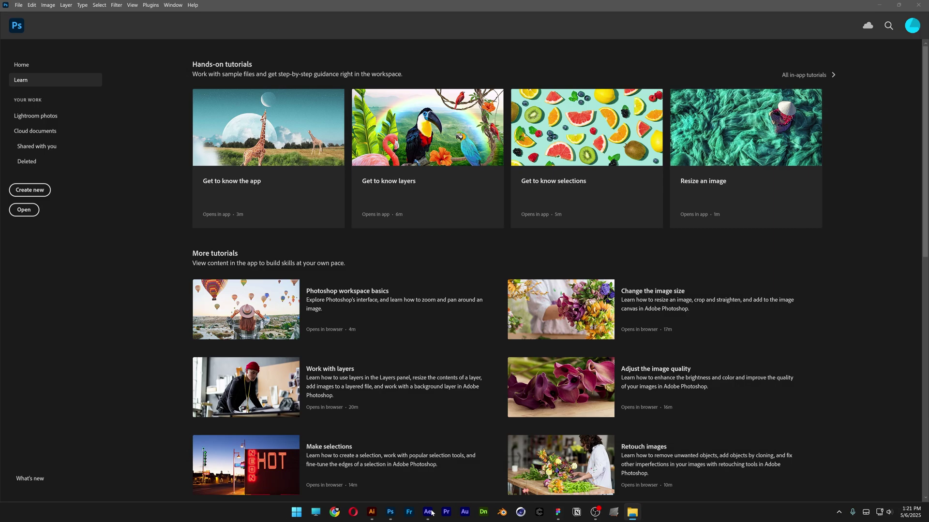
Back in After Effects, create a project folder named CMYK
left_click(428, 512)
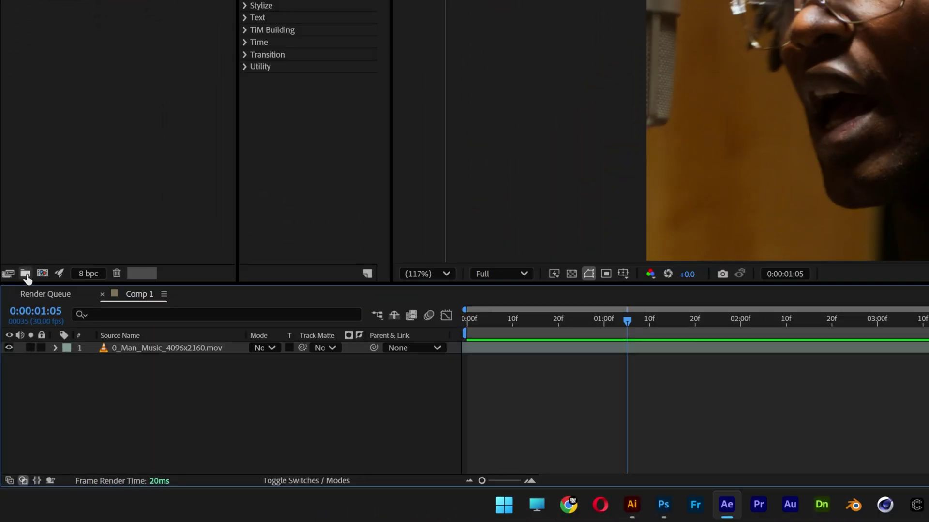
left_click(26, 274)
type("CMYK")
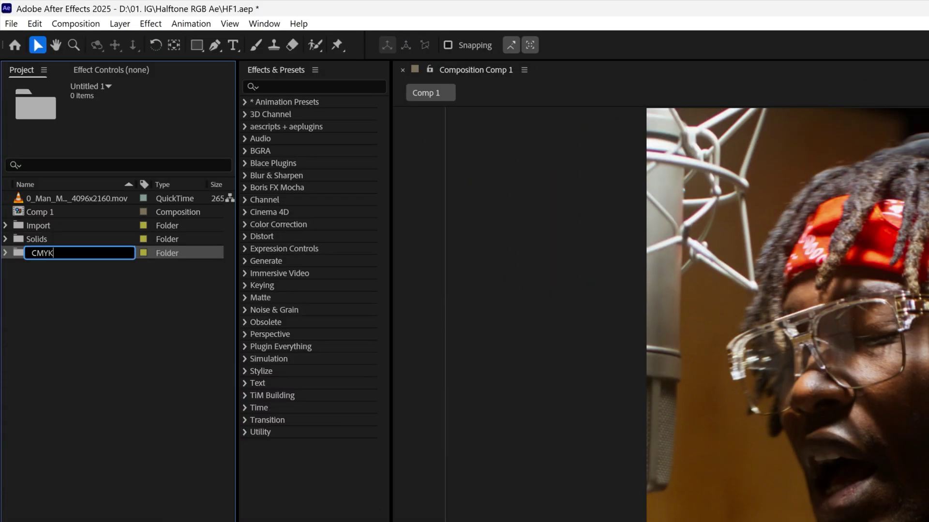
key("Return")
Import PNG_TEST_00000 from HALFTONED as a PNG sequence footage into the CMYK folder
right_click(39, 213)
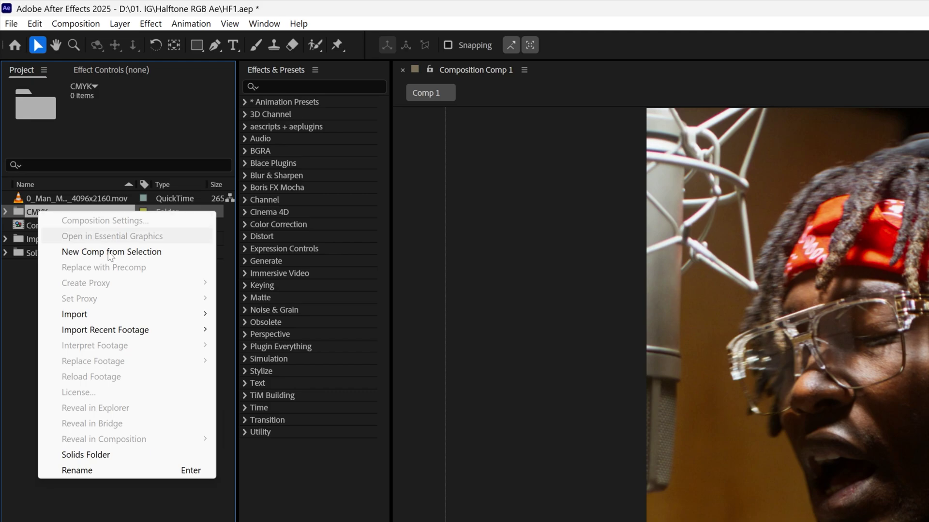
mouse_move(167, 315)
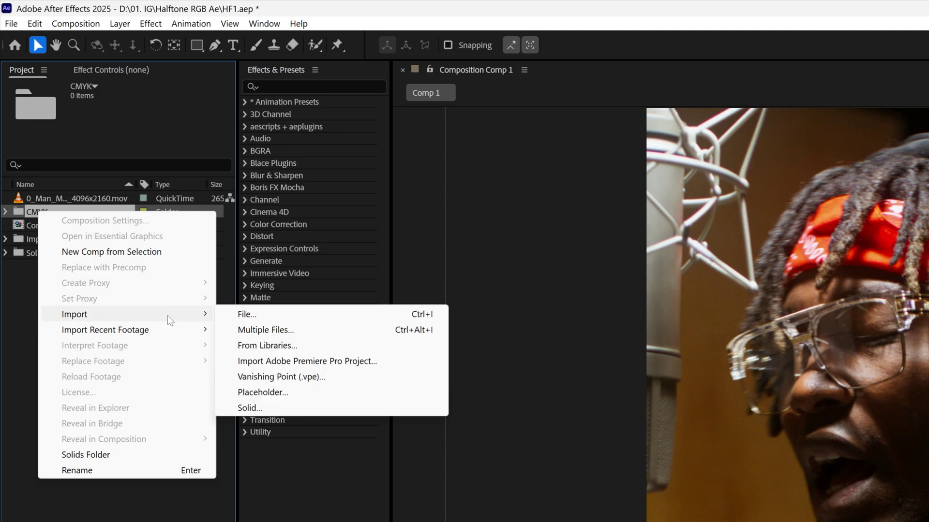
left_click(263, 313)
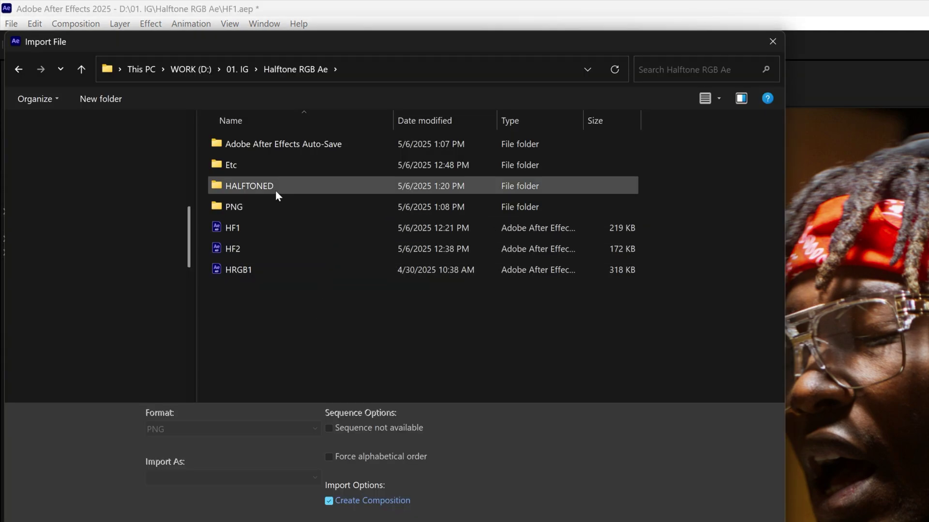
double_click(263, 186)
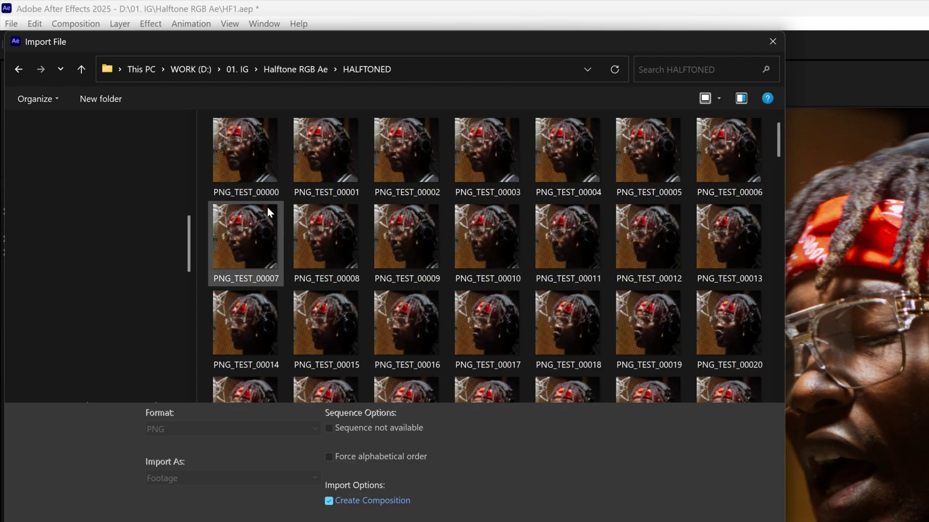
left_click(245, 163)
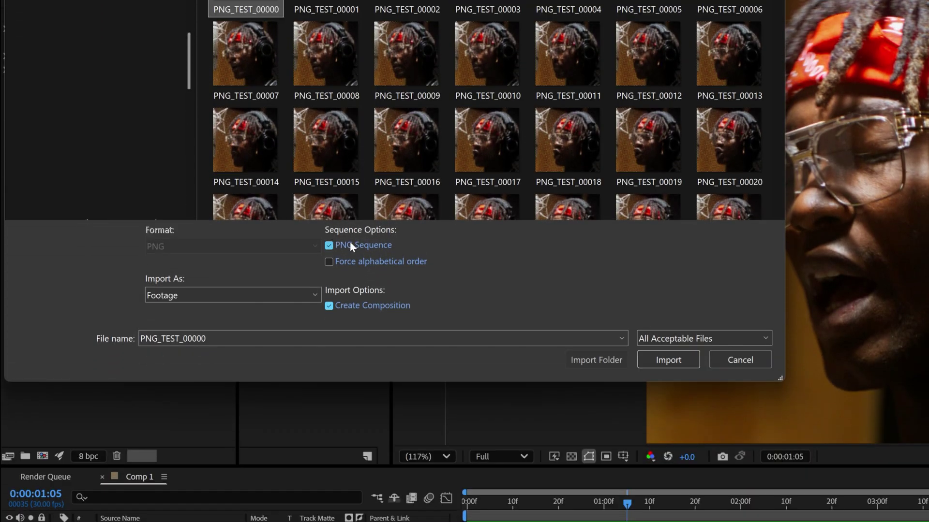
left_click(218, 295)
left_click(212, 312)
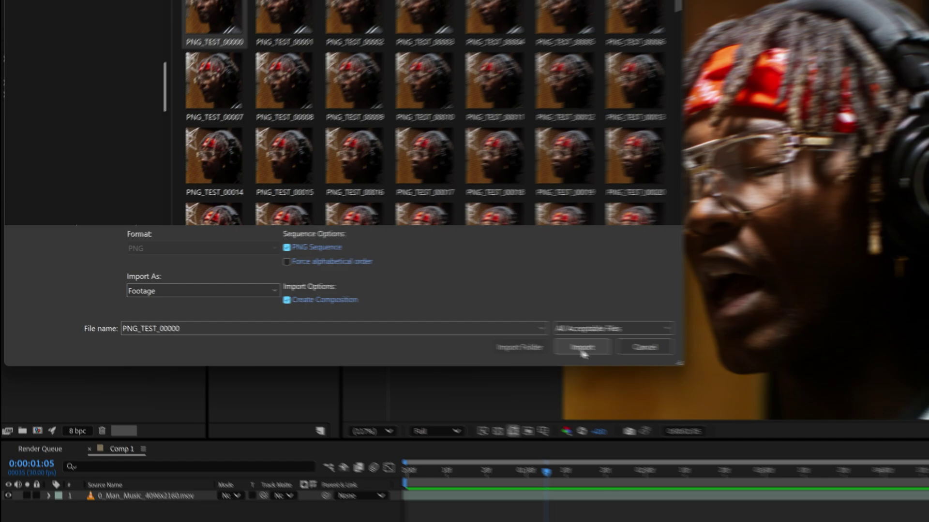
left_click(669, 361)
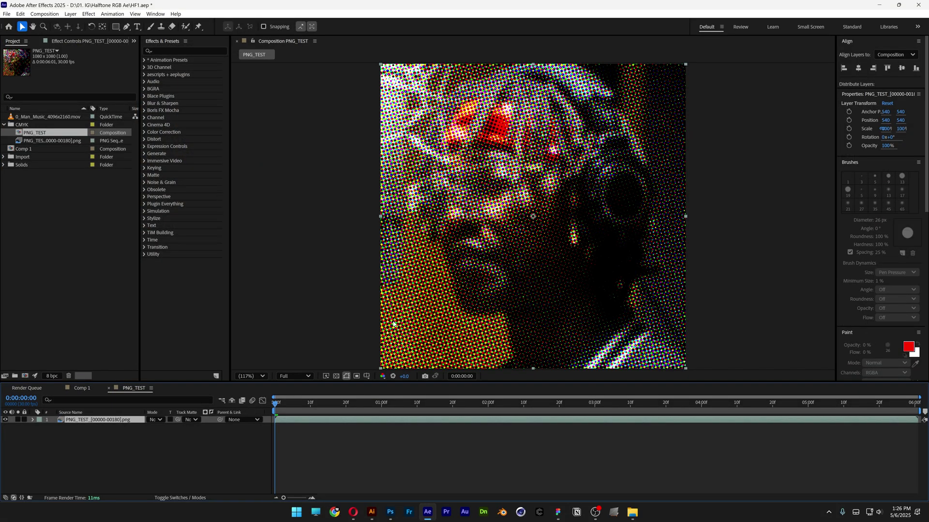
Play back the PNG_TEST composition and add a new adjustment layer
left_click(550, 466)
key("space")
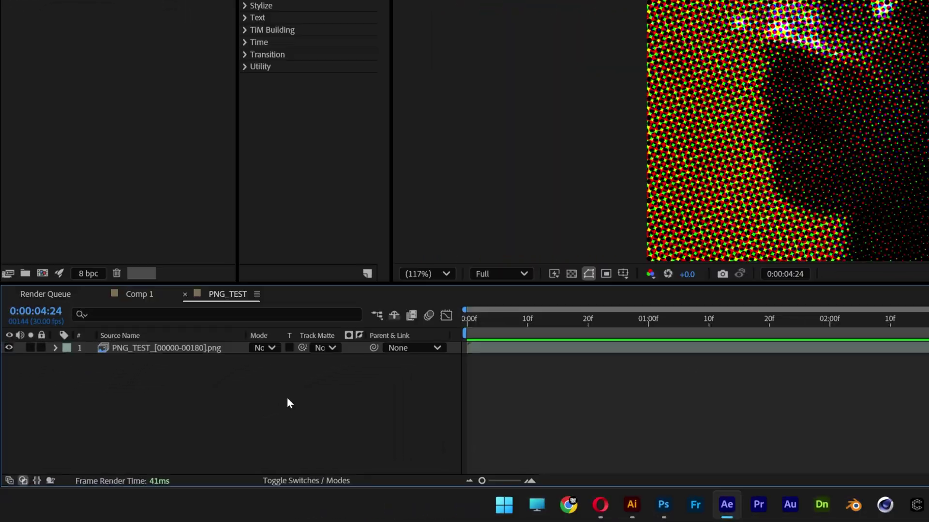
right_click(168, 448)
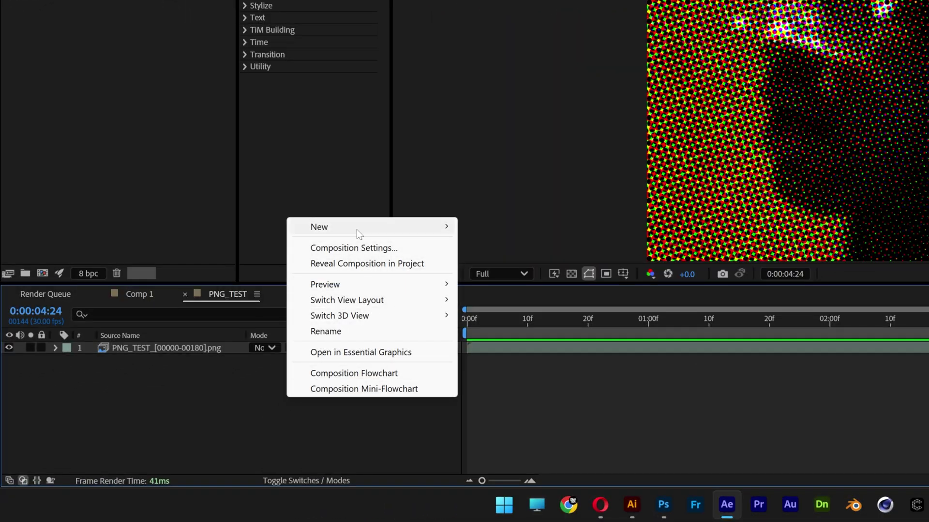
mouse_move(356, 229)
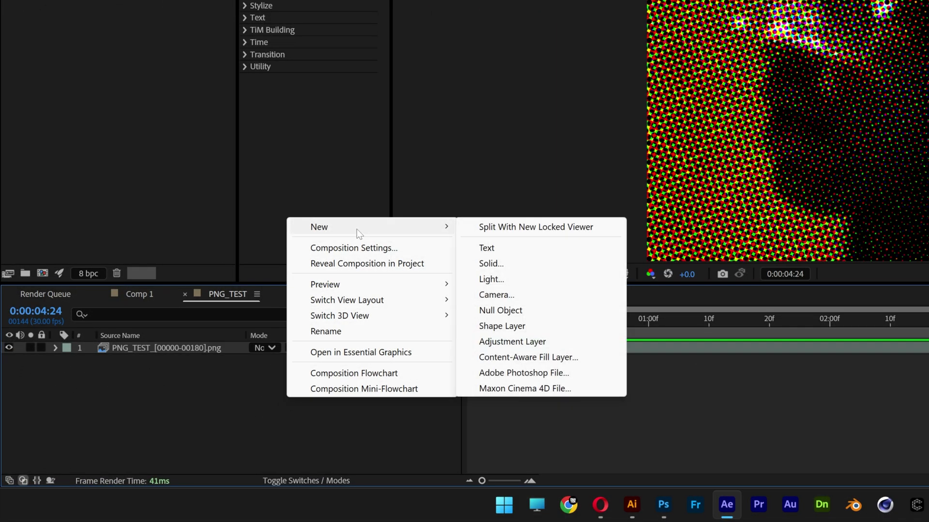
left_click(535, 345)
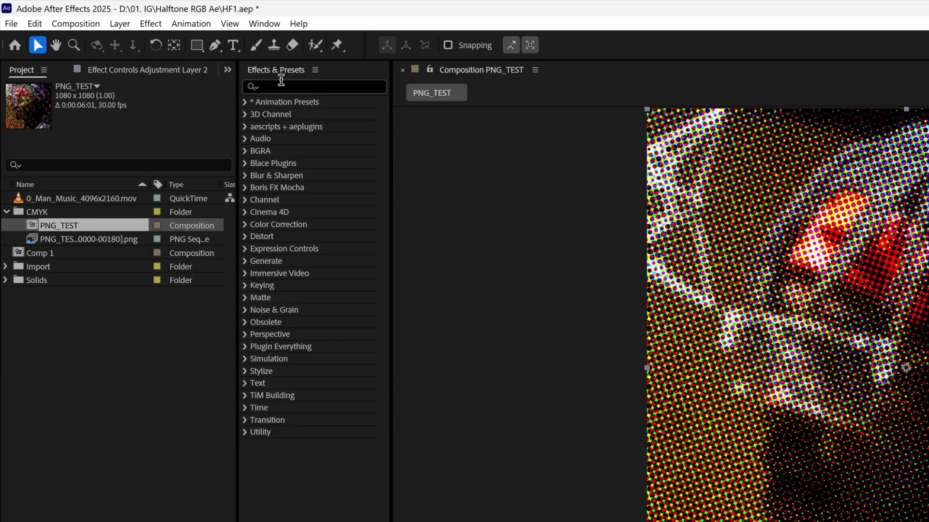
Apply Add Grain to Adjustment Layer 2 with Final Output mode and Kodak Vision 200T preset
left_click(281, 87)
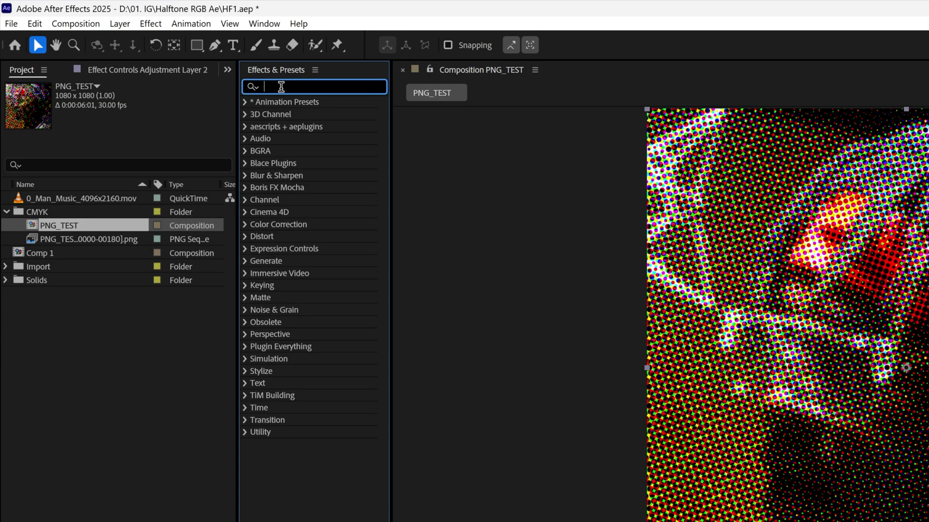
type("grain")
left_click_drag(290, 111, 188, 521)
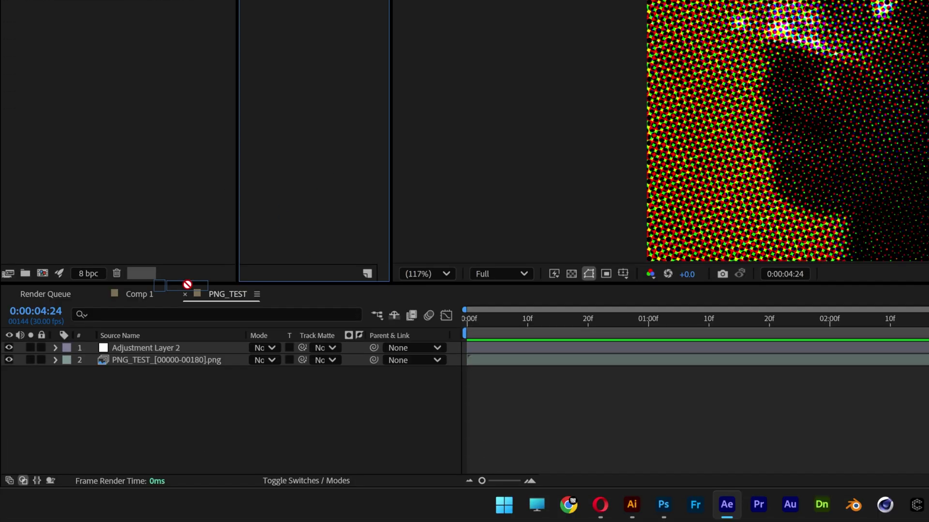
left_click_drag(187, 284, 170, 344)
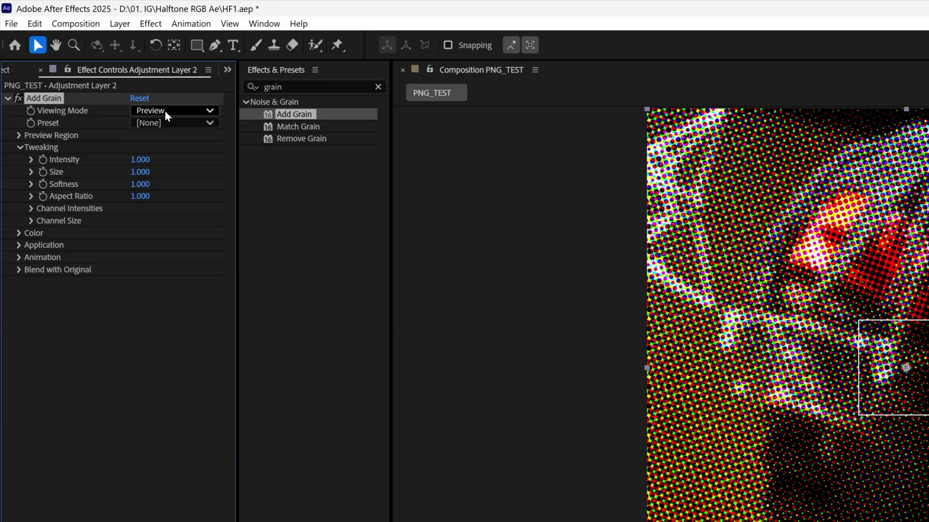
left_click(164, 110)
left_click(172, 158)
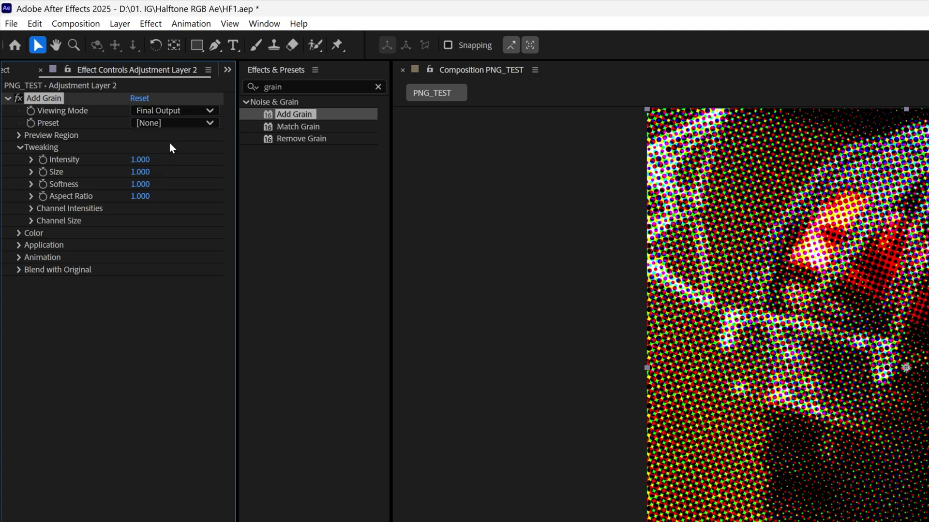
left_click(173, 122)
left_click(221, 206)
Raise the Add Grain Size value to 2 on the adjustment layer
left_click(140, 172)
type("2")
key("Return")
Apply Posterize Time to the adjustment layer at 12 fps and preview the halftoned sequence
key("ctrl+f")
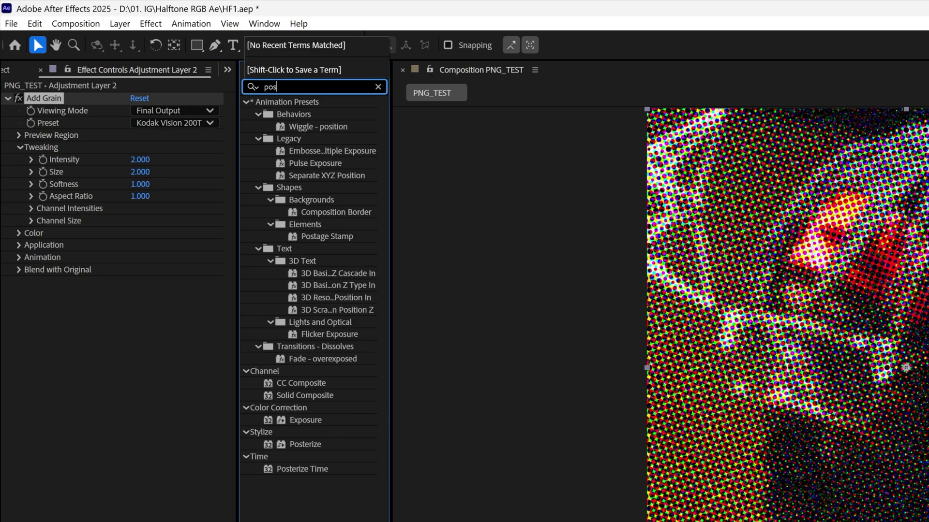
type("teriz")
left_click_drag(294, 138, 132, 367)
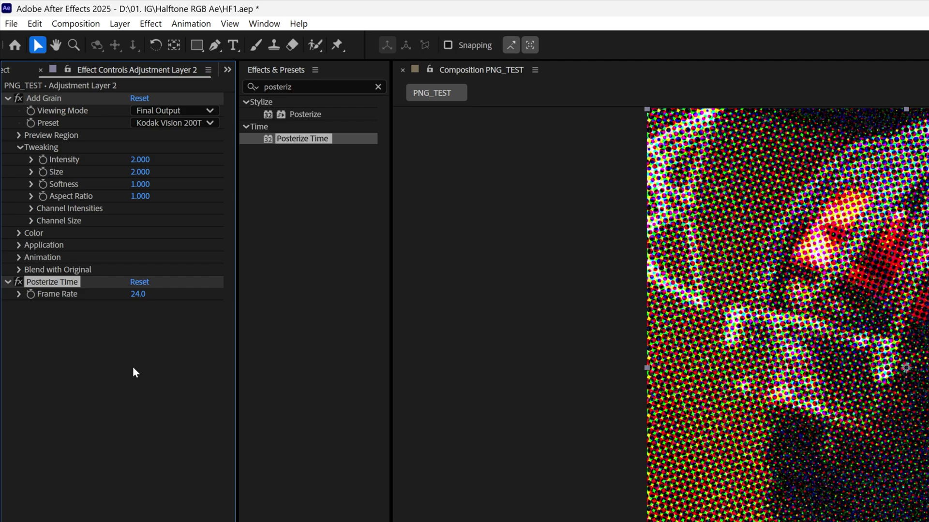
left_click(137, 294)
type("12")
key("Return")
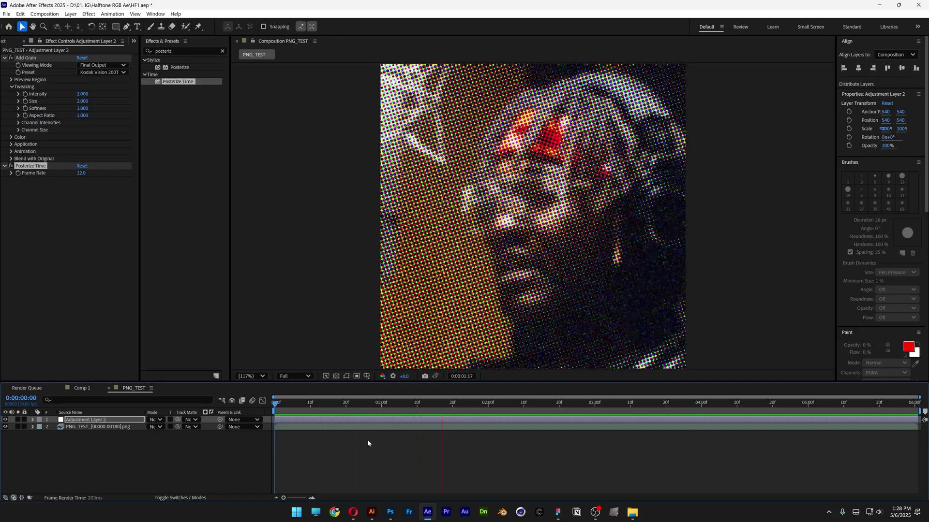
key("space")
key("space")
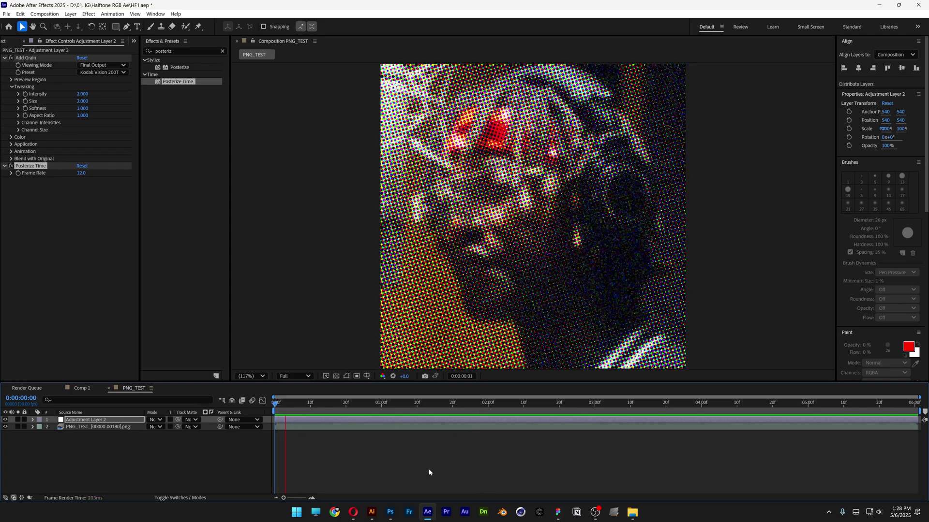